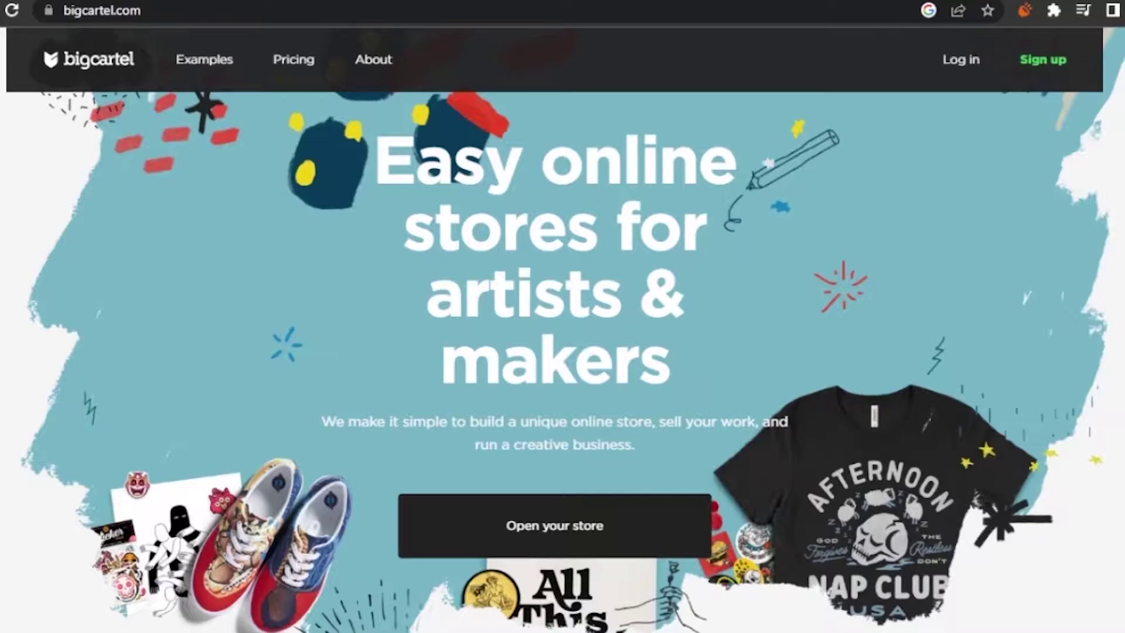
# Step: Browse the Big Cartel homepage, then go to the plans page via Open your store
pyautogui.scroll(-8, 563, 328)
pyautogui.scroll(-8, 562, 328)
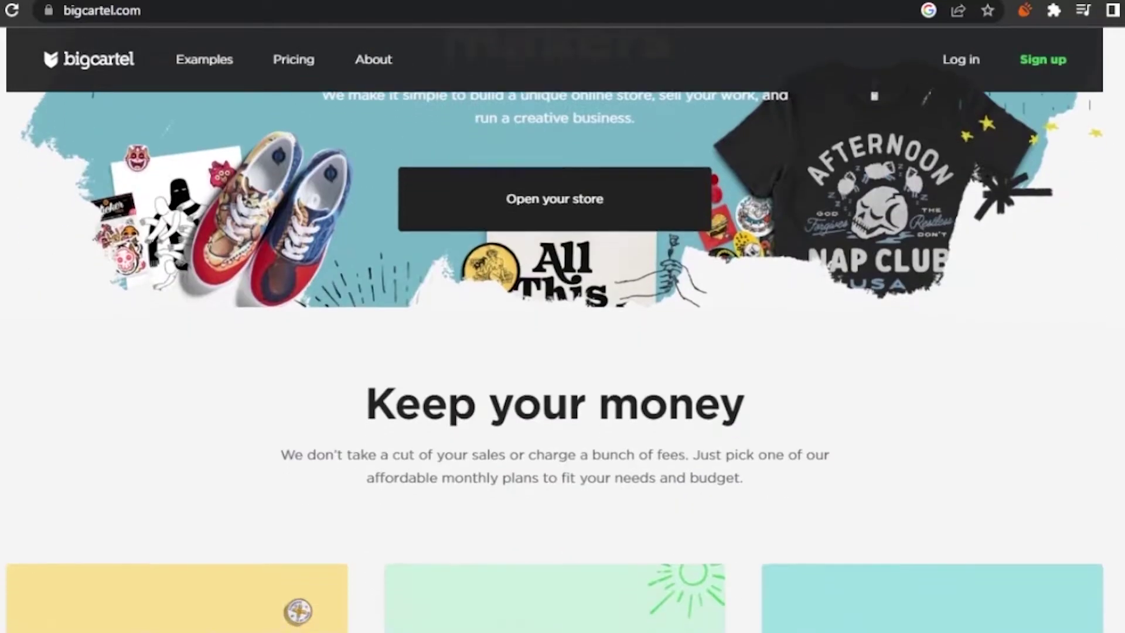
pyautogui.scroll(-4, 562, 329)
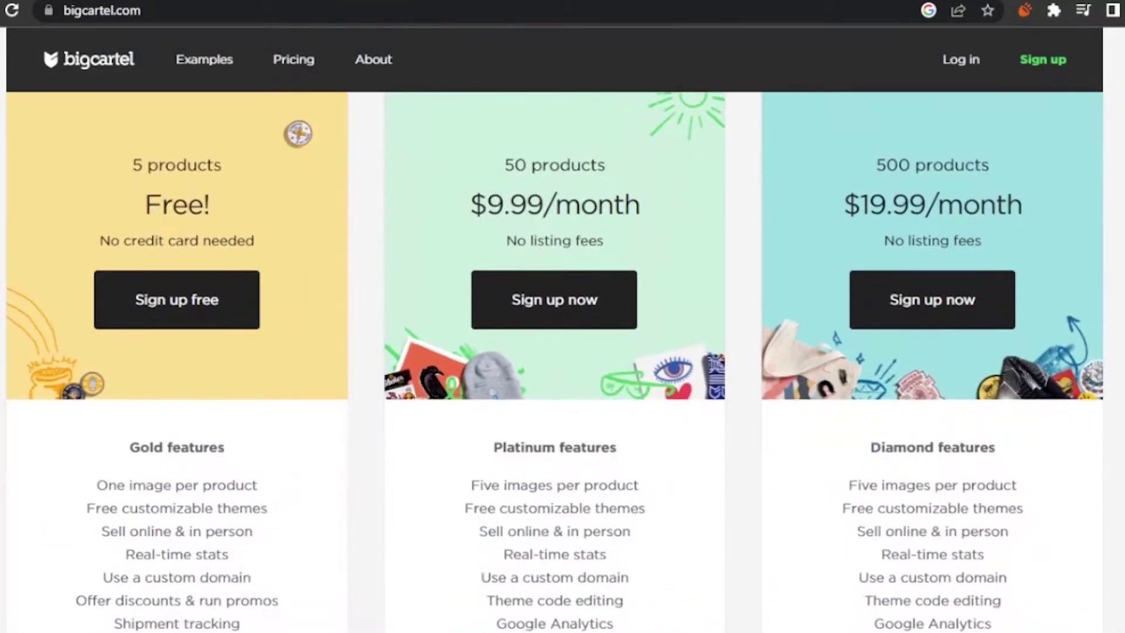
pyautogui.scroll(2, 562, 328)
pyautogui.scroll(-2, 562, 328)
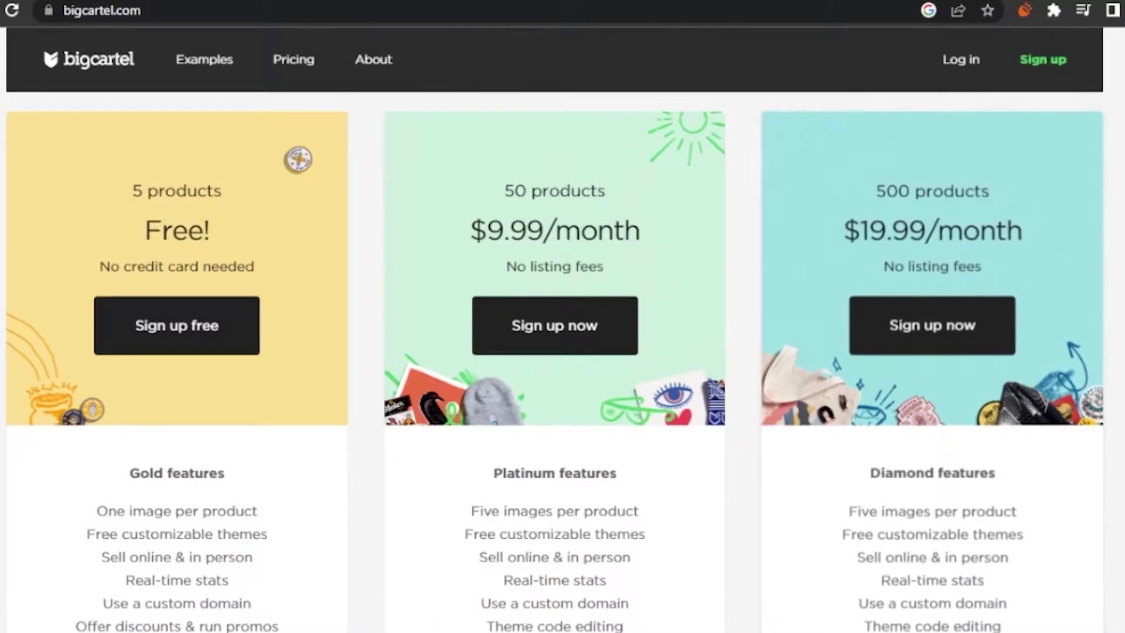
pyautogui.scroll(-5, 747, 181)
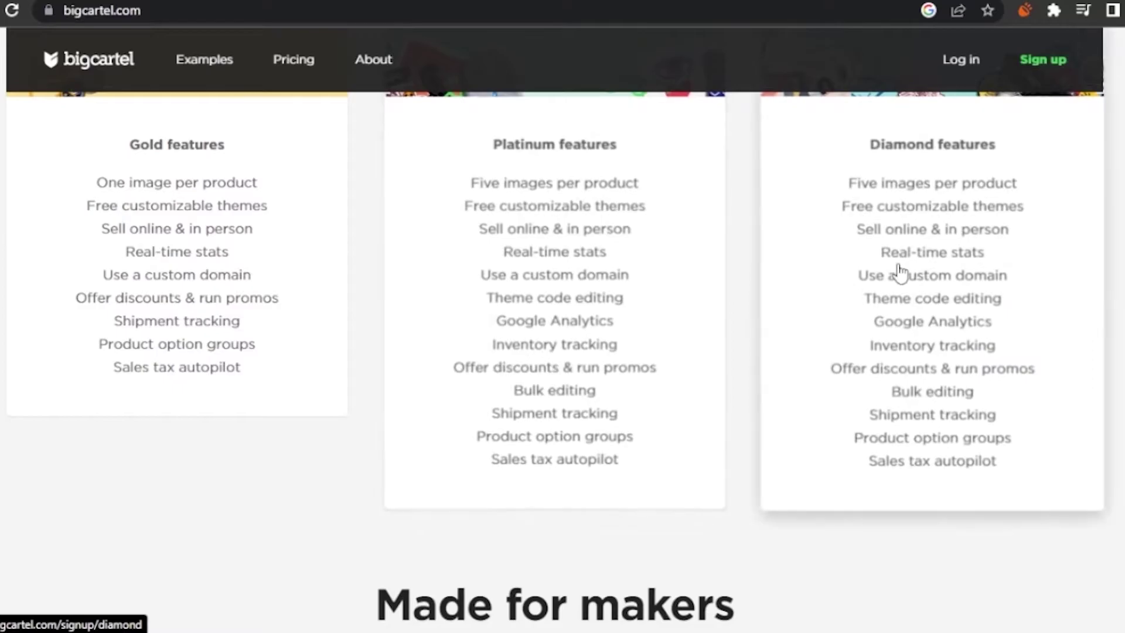
pyautogui.scroll(8, 554, 352)
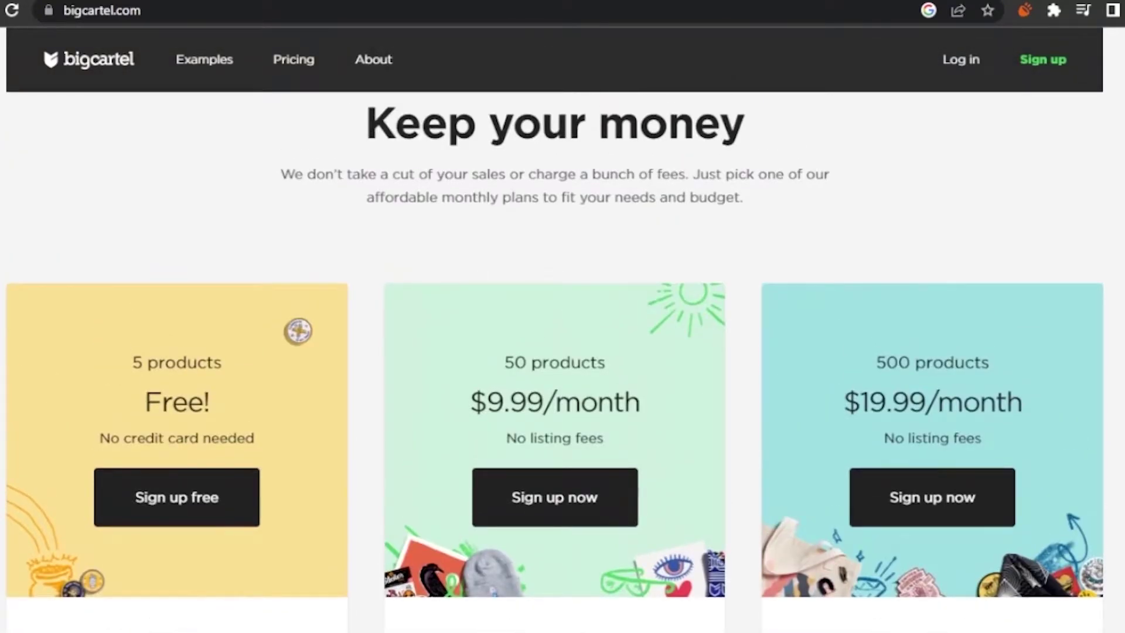
pyautogui.scroll(-12, 554, 352)
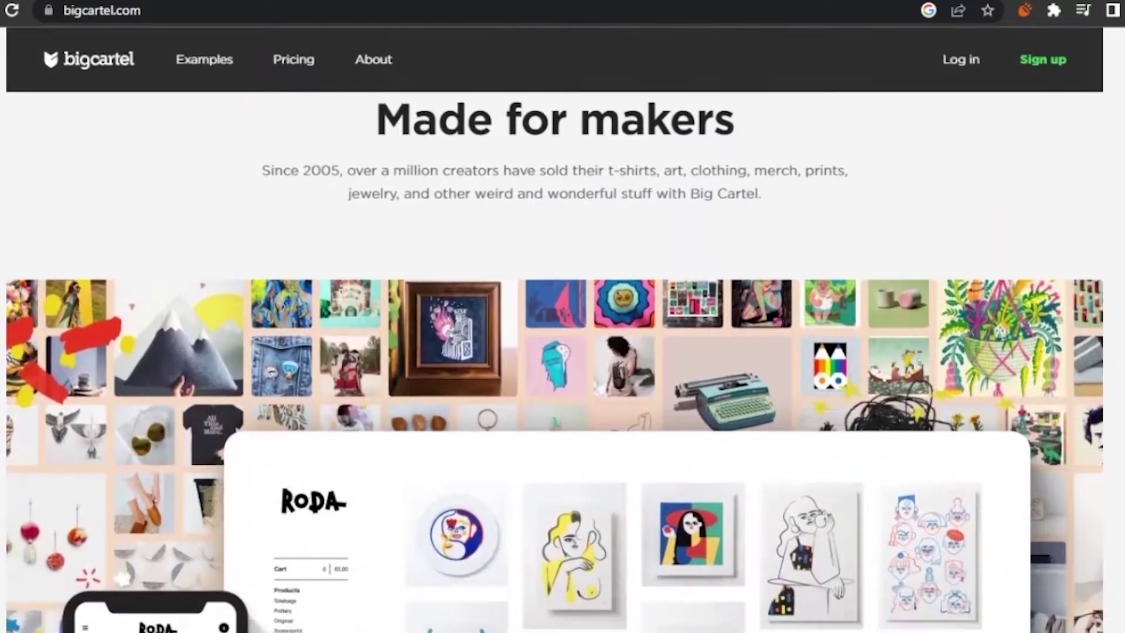
pyautogui.scroll(-10, 554, 352)
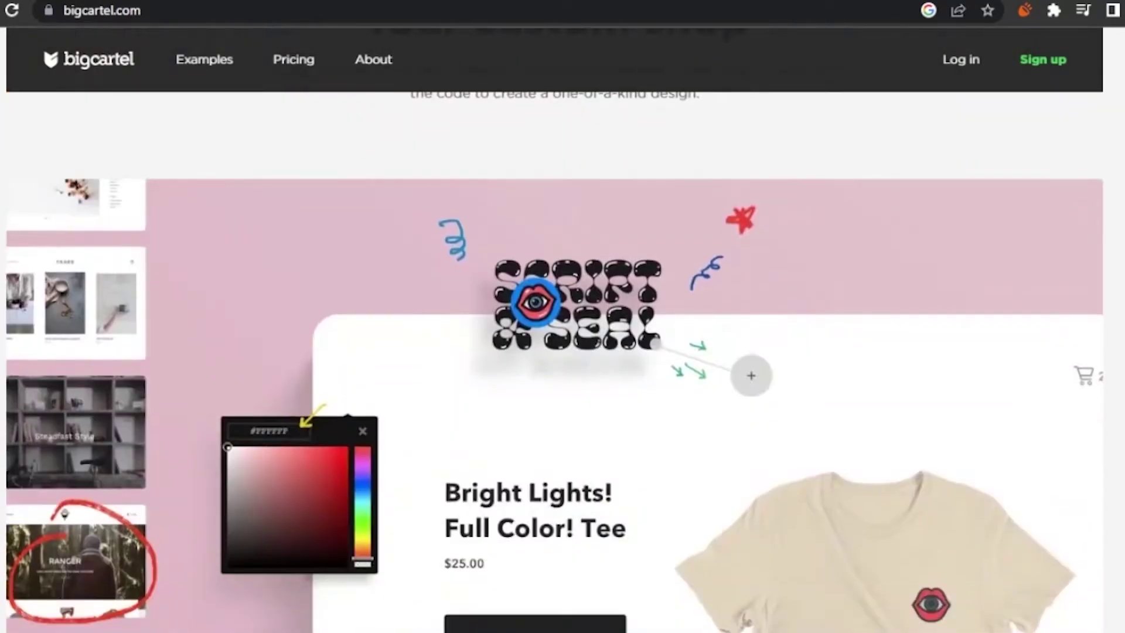
pyautogui.scroll(-10, 555, 352)
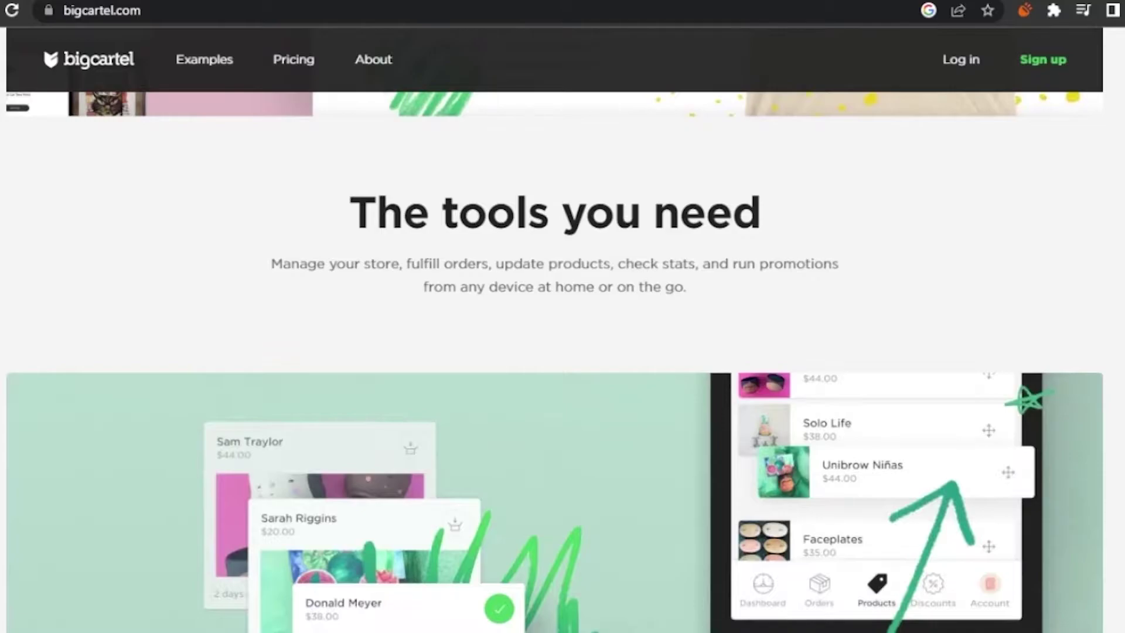
pyautogui.scroll(-10, 555, 351)
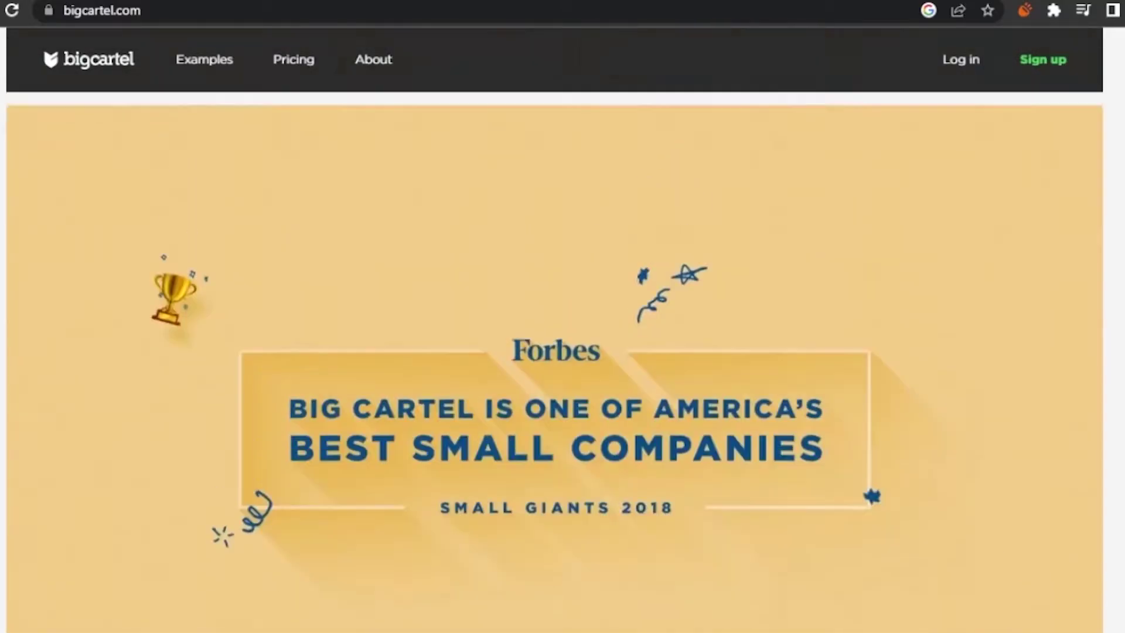
pyautogui.scroll(-5, 554, 352)
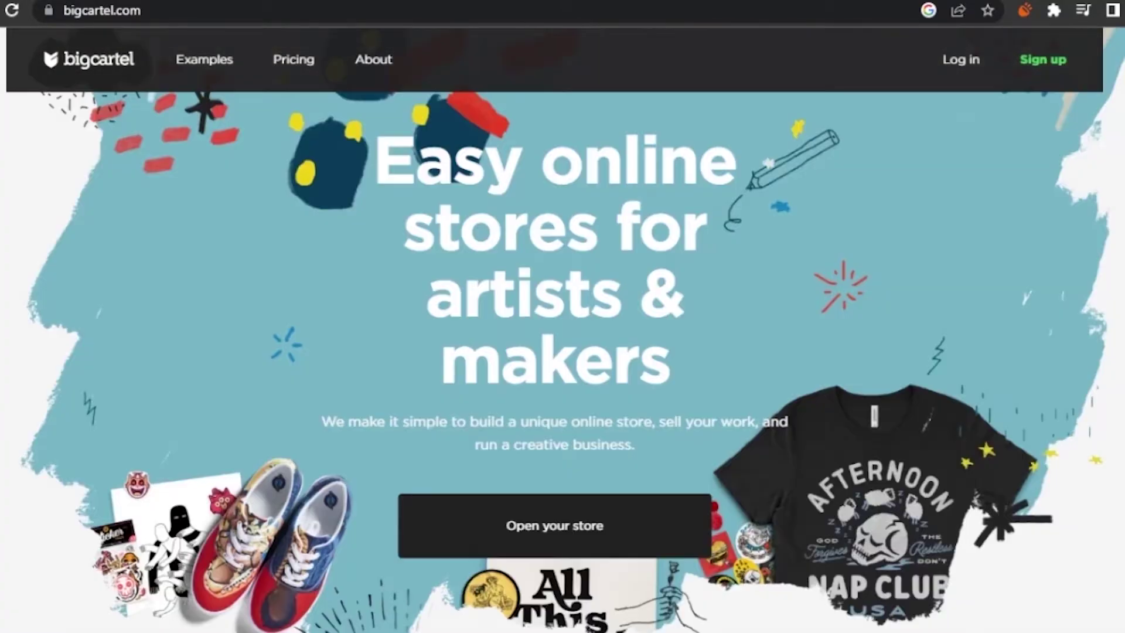
pyautogui.scroll(-10, 554, 351)
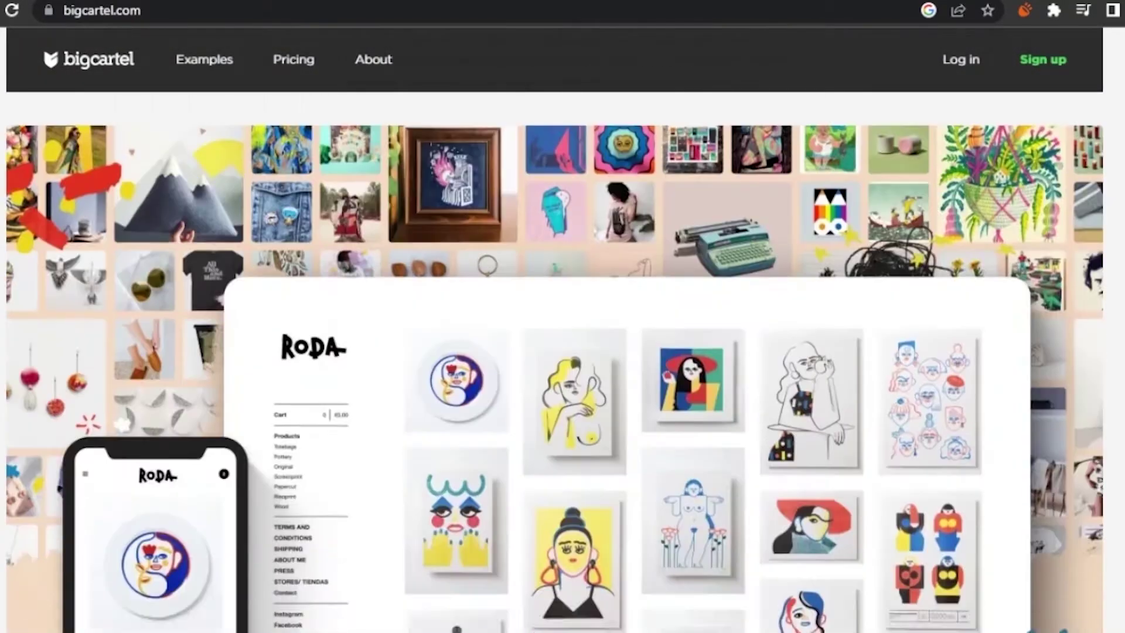
pyautogui.scroll(15, 554, 352)
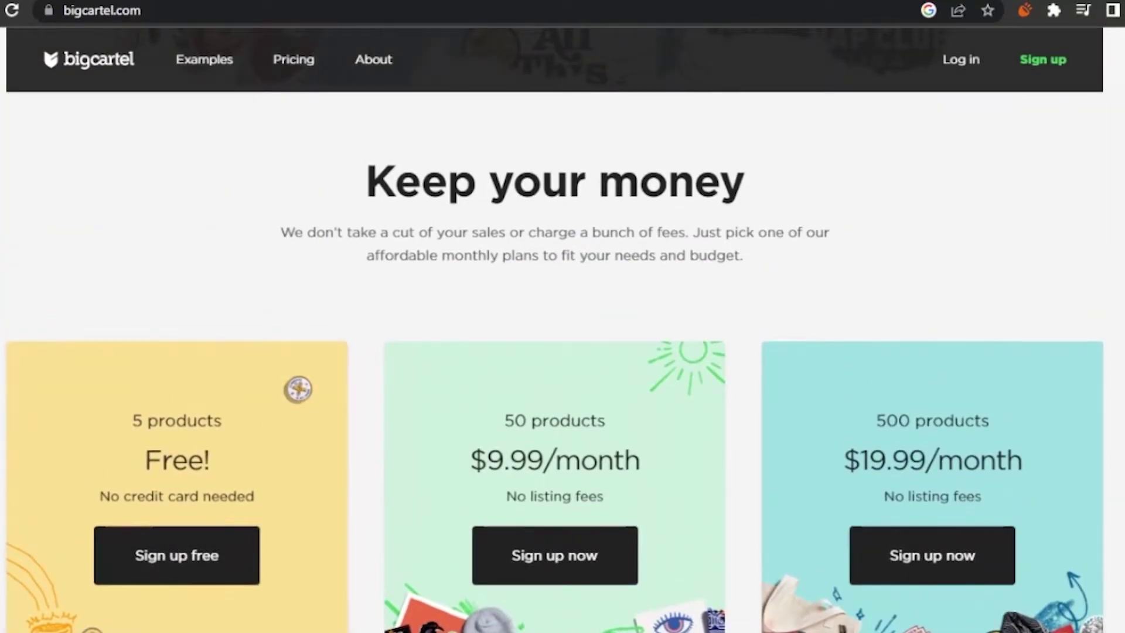
pyautogui.scroll(10, 554, 352)
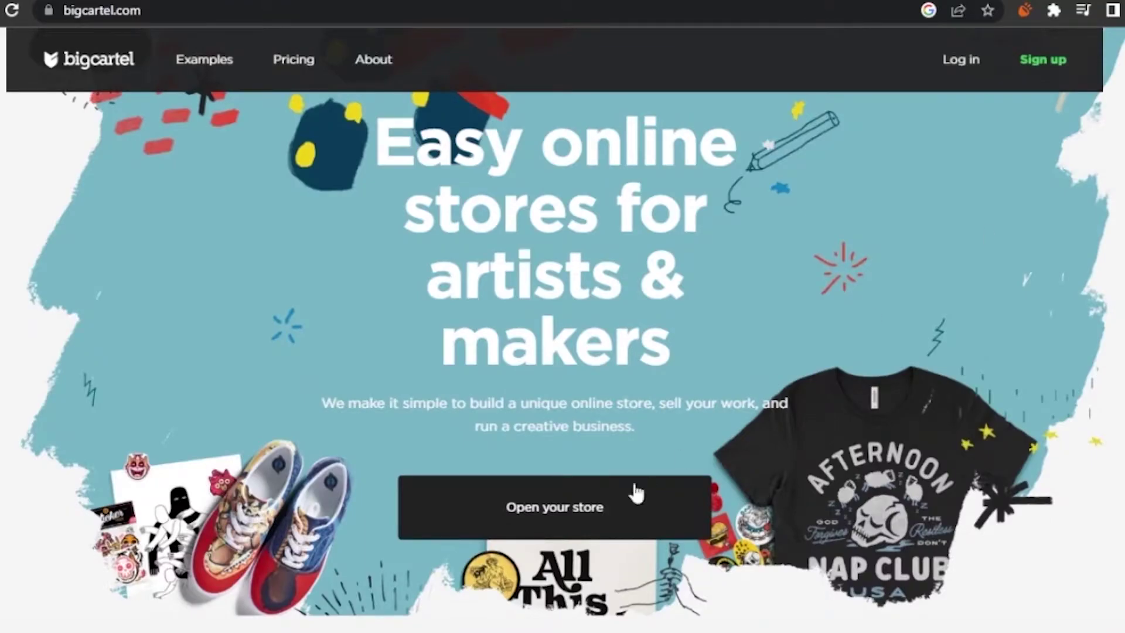
pyautogui.click(589, 516)
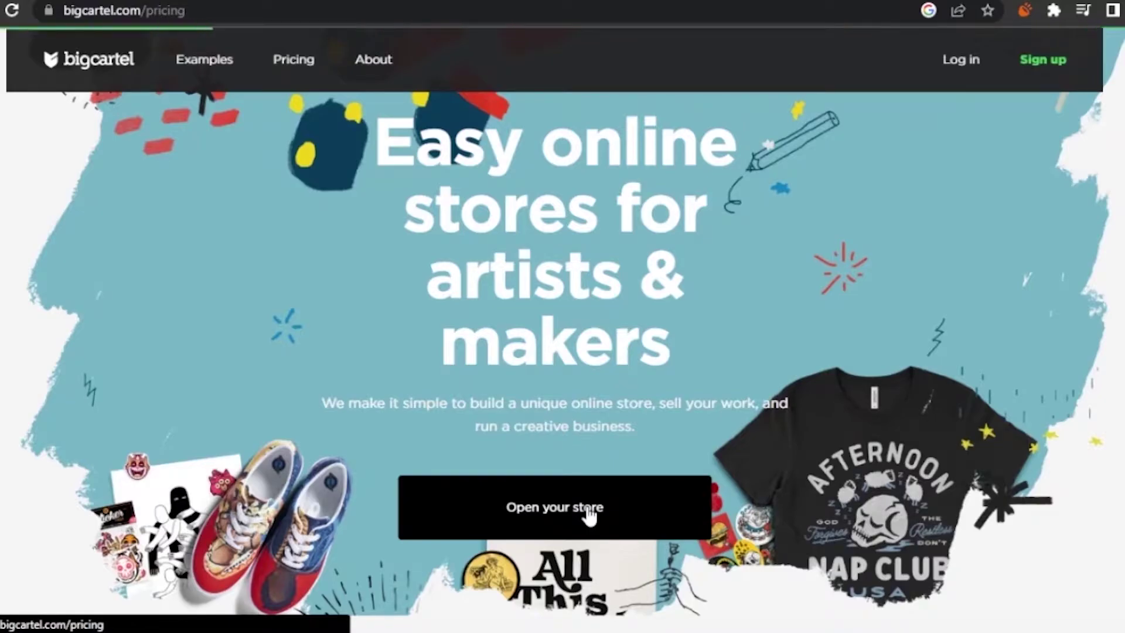
# Step: Choose Sign up free on the plans page
pyautogui.scroll(-4, 747, 246)
pyautogui.scroll(1, 747, 246)
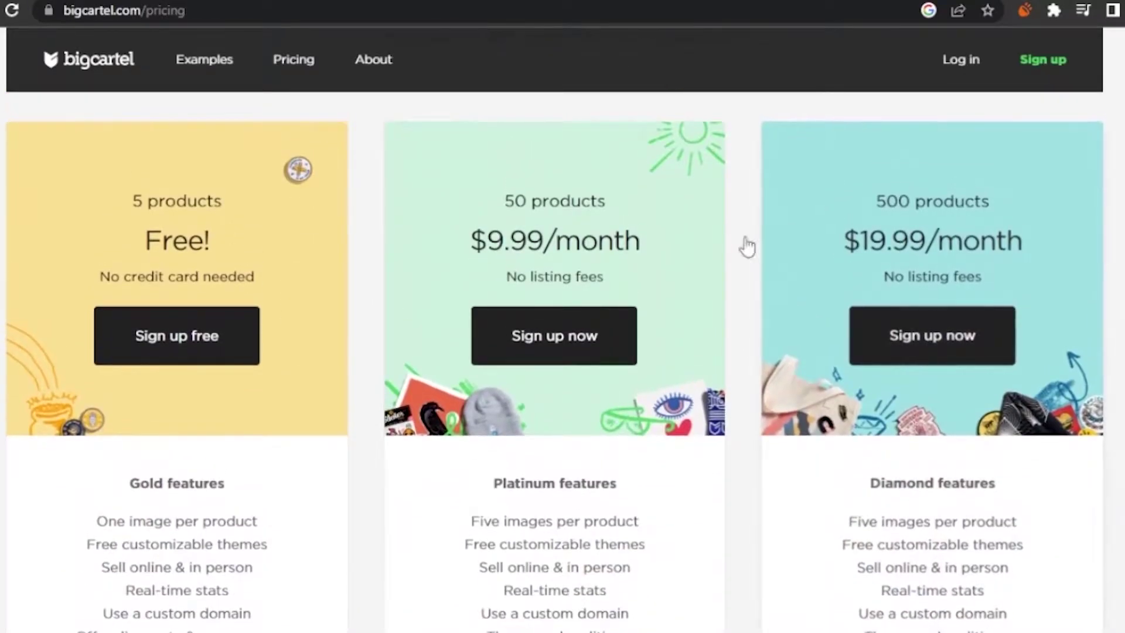
pyautogui.click(187, 343)
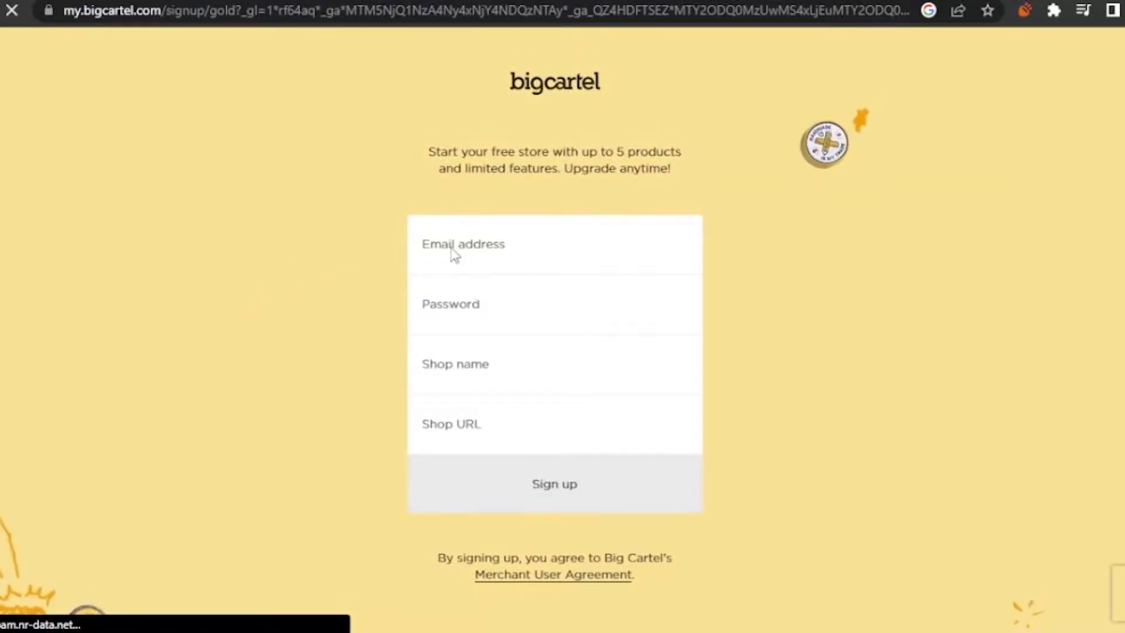
# Step: Fill the signup form with an e-mail address, password and shop name 'mockstore'
pyautogui.click(554, 238)
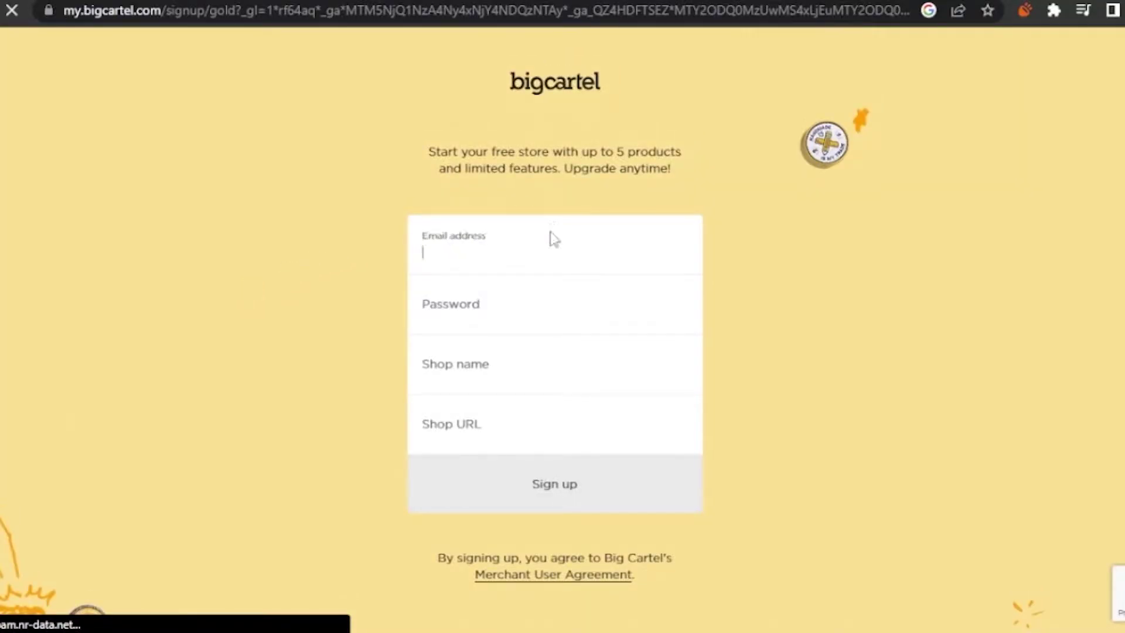
pyautogui.click(532, 300)
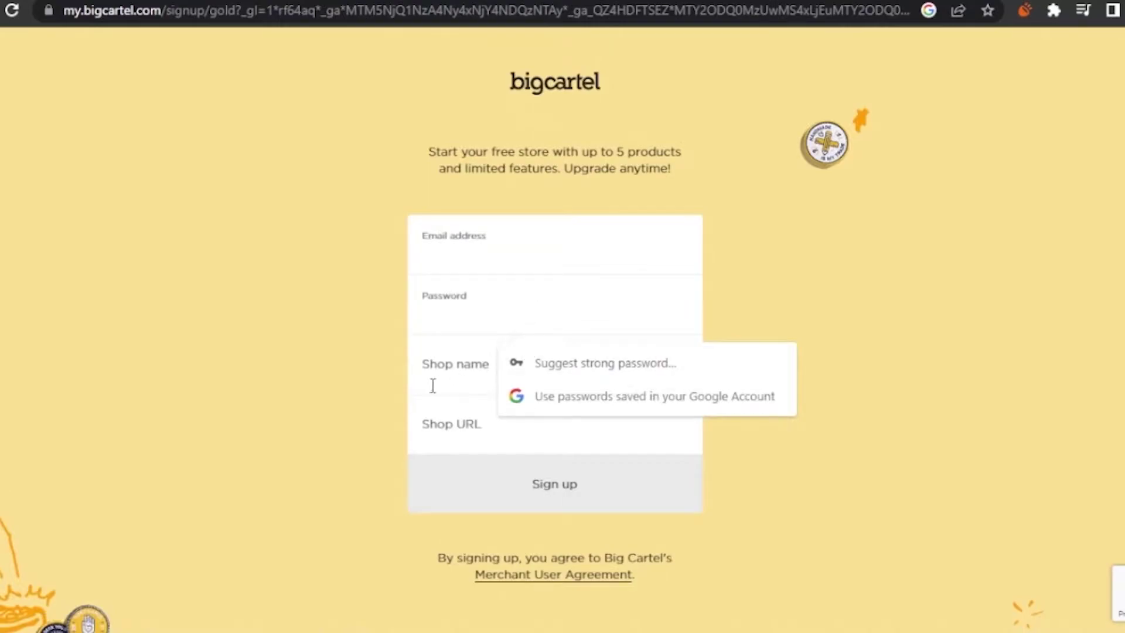
pyautogui.click(503, 427)
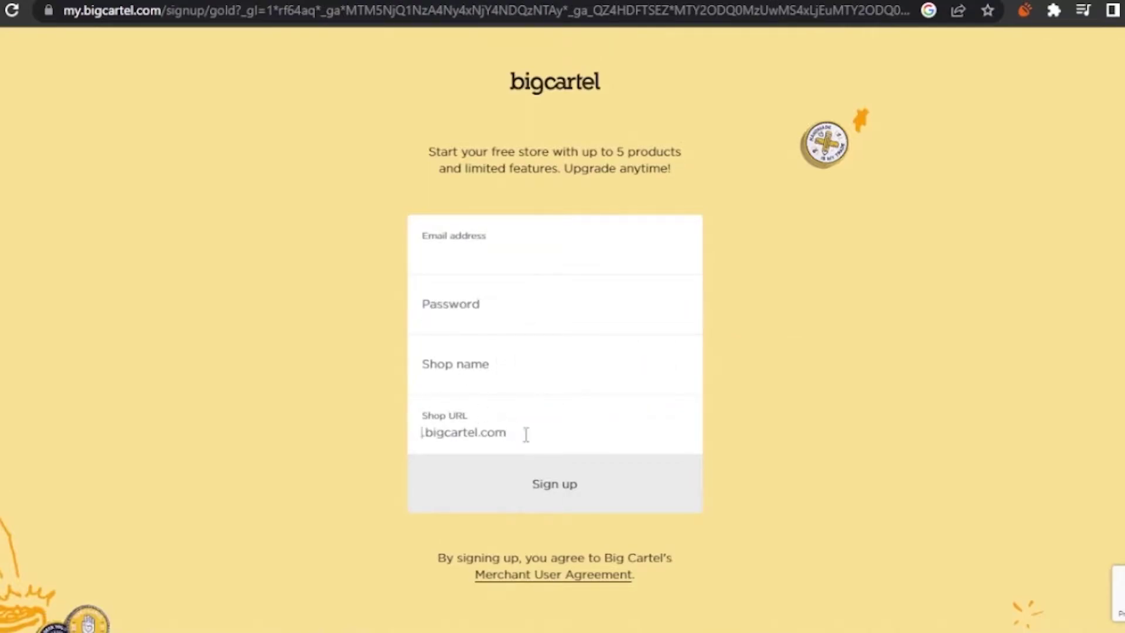
pyautogui.click(473, 241)
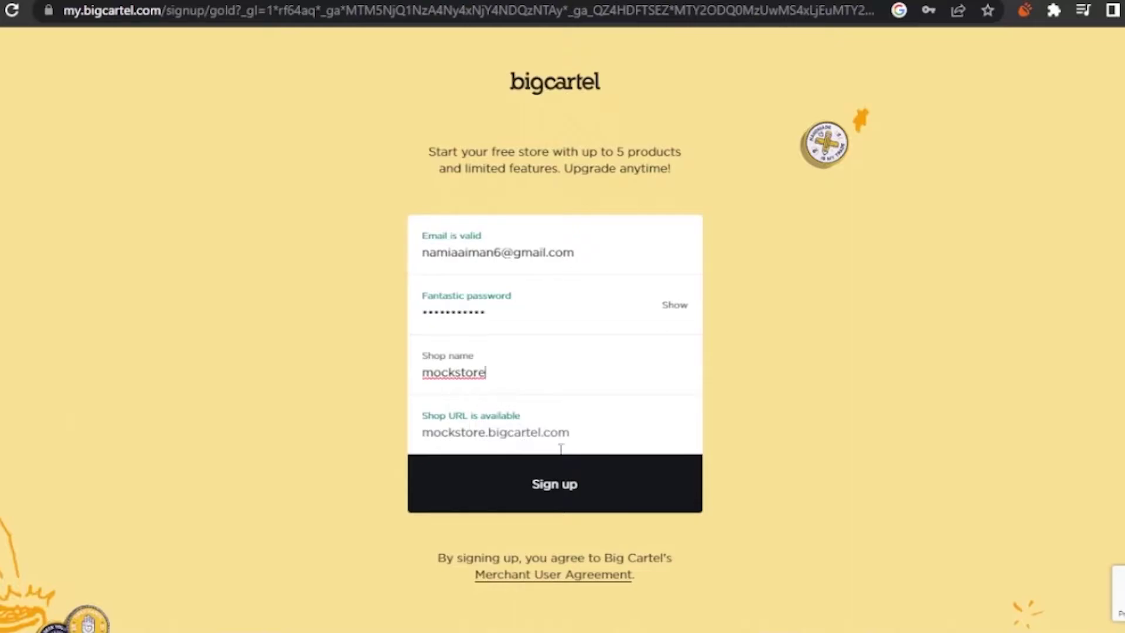
# Step: Create the mockstore account and open a new tab for its dashboard
pyautogui.click(593, 488)
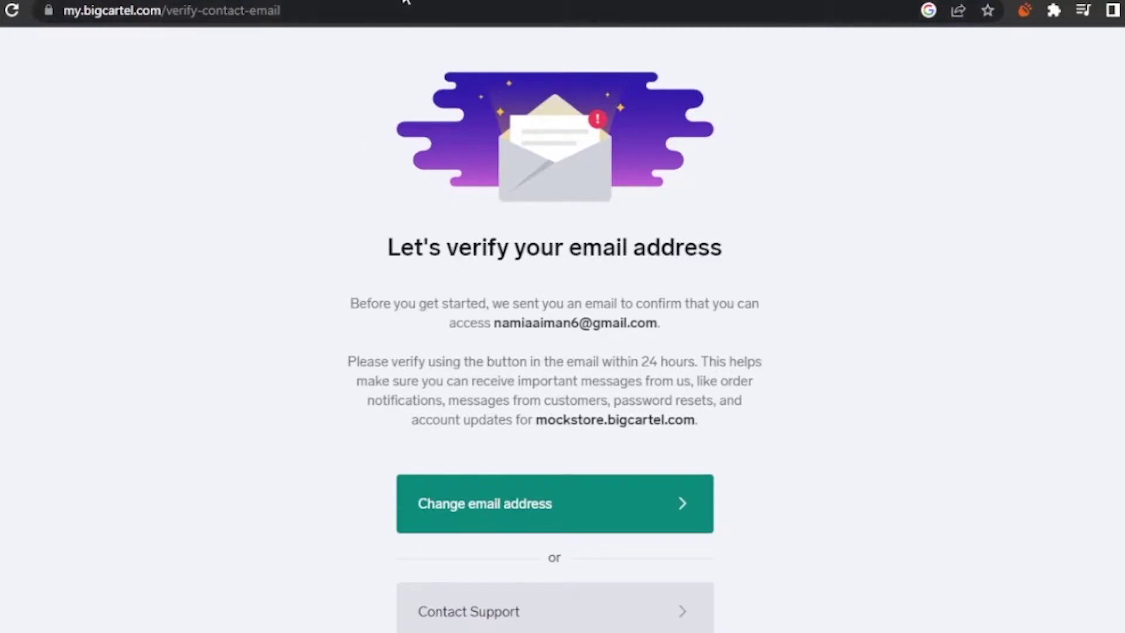
pyautogui.hotkey('ctrl', 't')
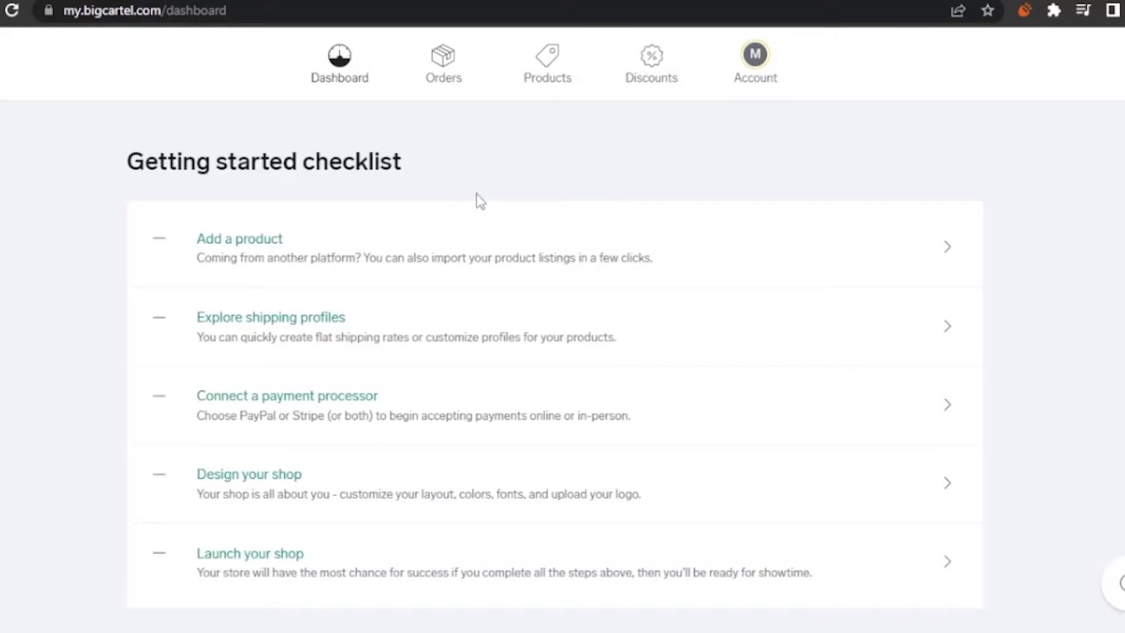
pyautogui.scroll(-2, 562, 328)
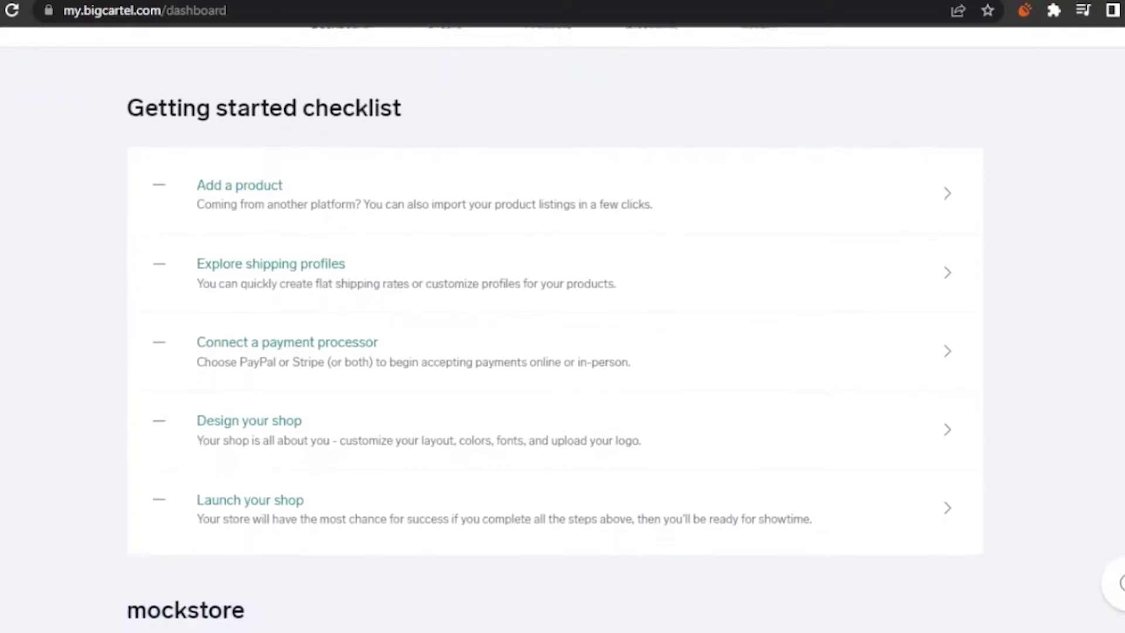
pyautogui.scroll(2, 562, 328)
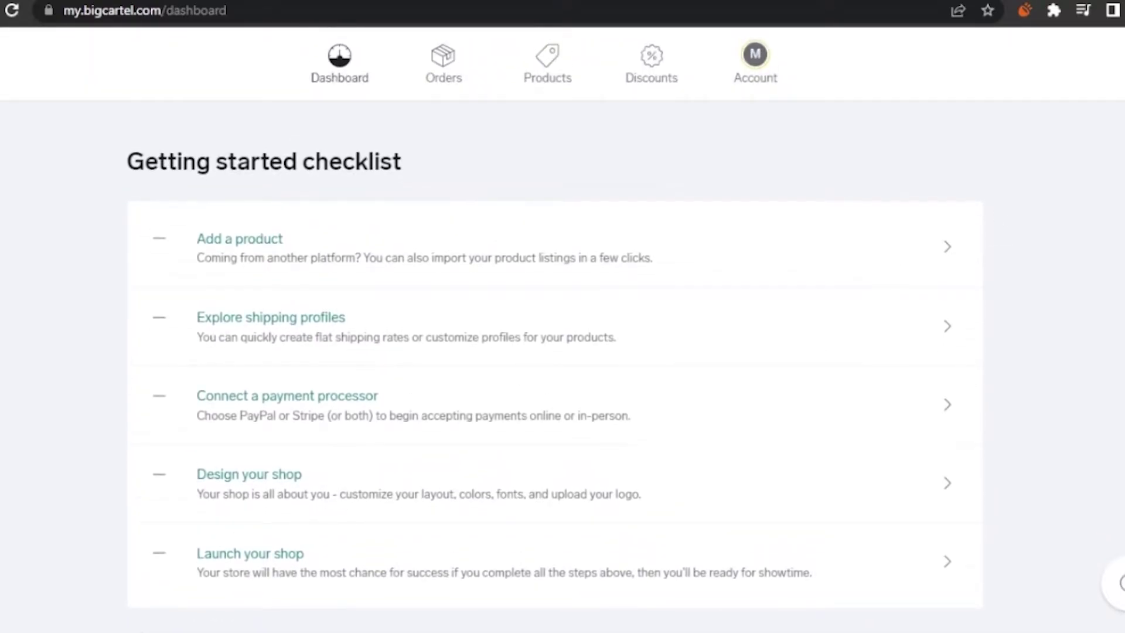
pyautogui.scroll(-2, 562, 328)
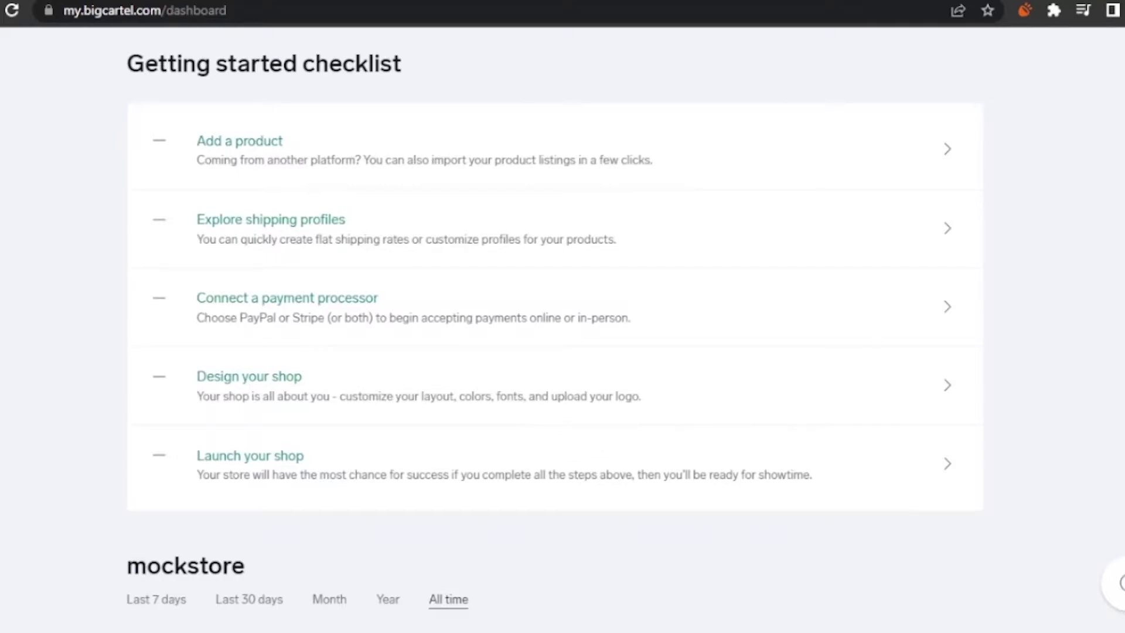
pyautogui.scroll(-1, 563, 328)
pyautogui.scroll(4, 555, 328)
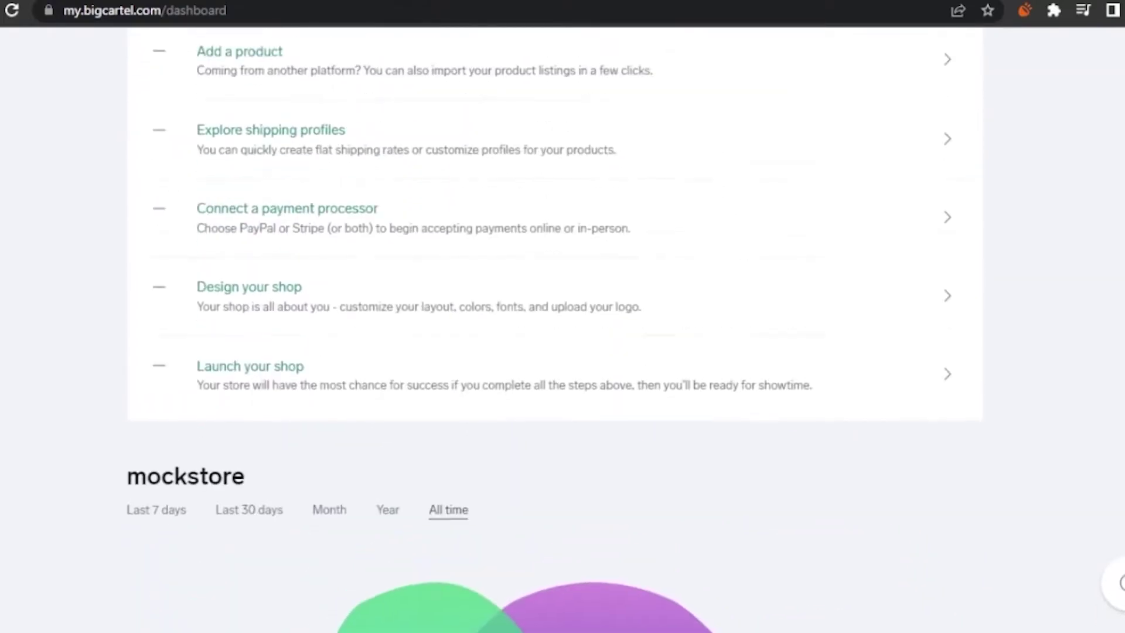
pyautogui.scroll(-9, 554, 328)
pyautogui.scroll(12, 555, 328)
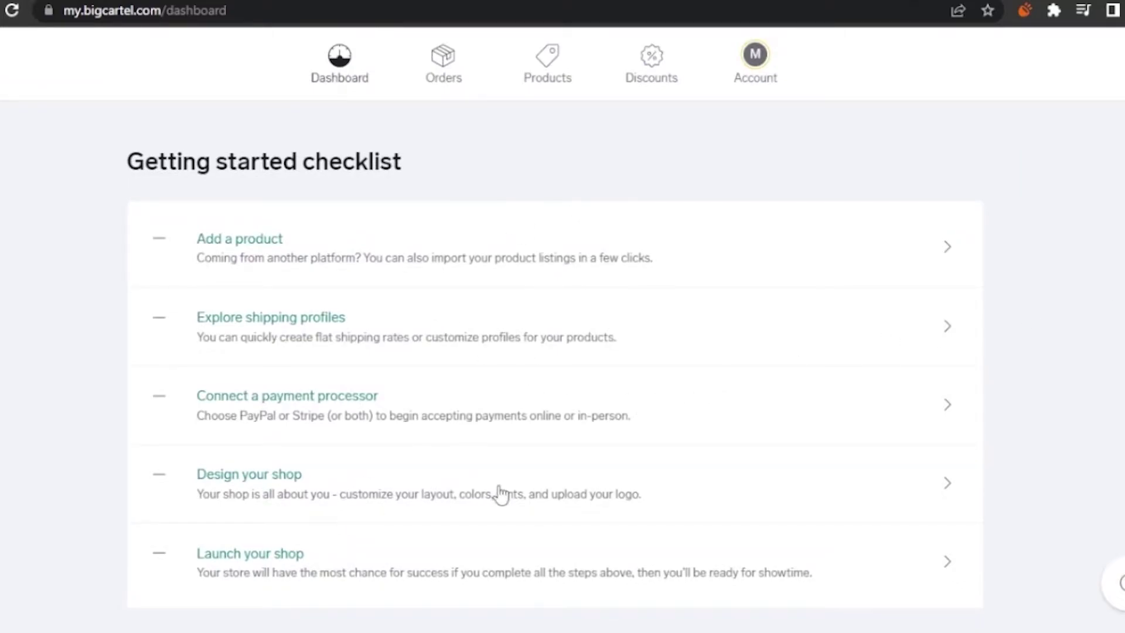
# Step: Start a new product and name it 'sweater'
pyautogui.click(590, 246)
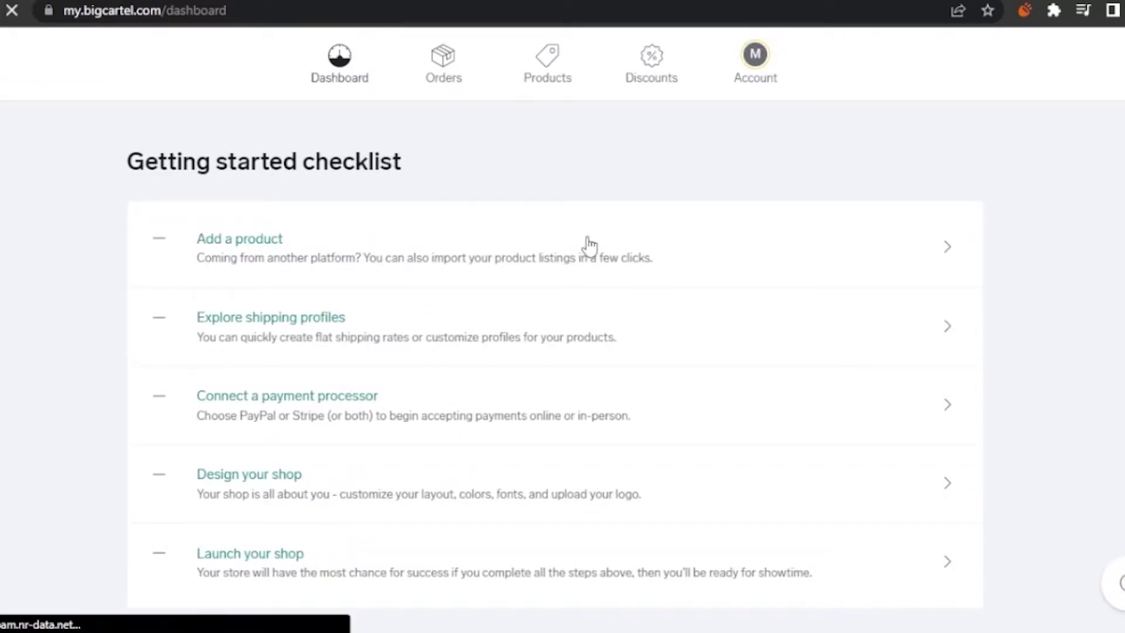
pyautogui.scroll(-2, 853, 234)
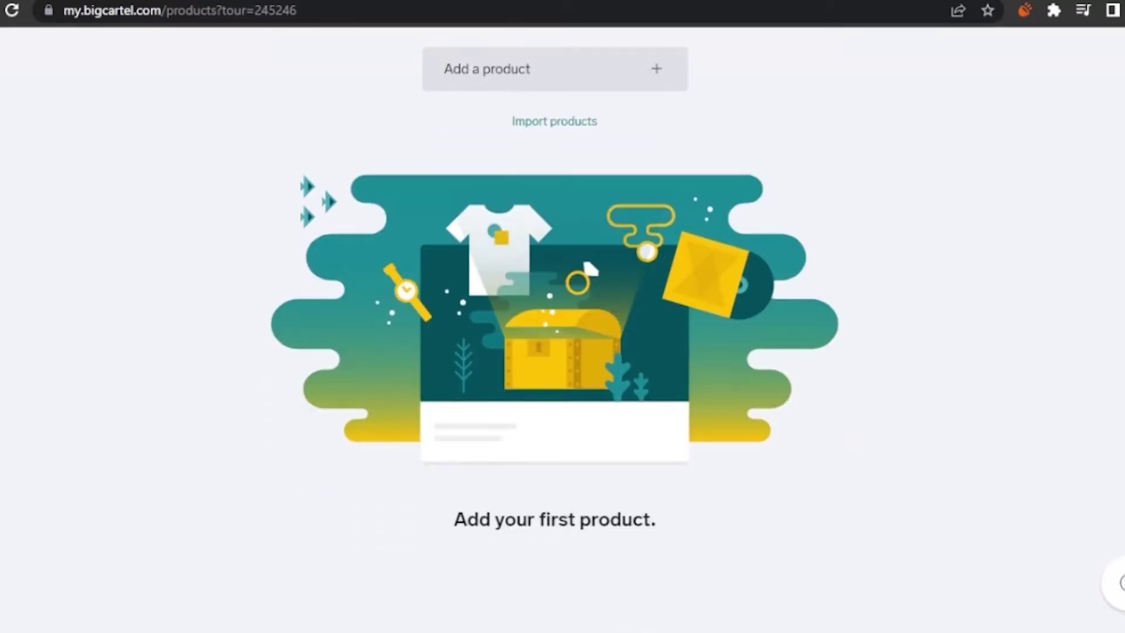
pyautogui.scroll(2, 768, 123)
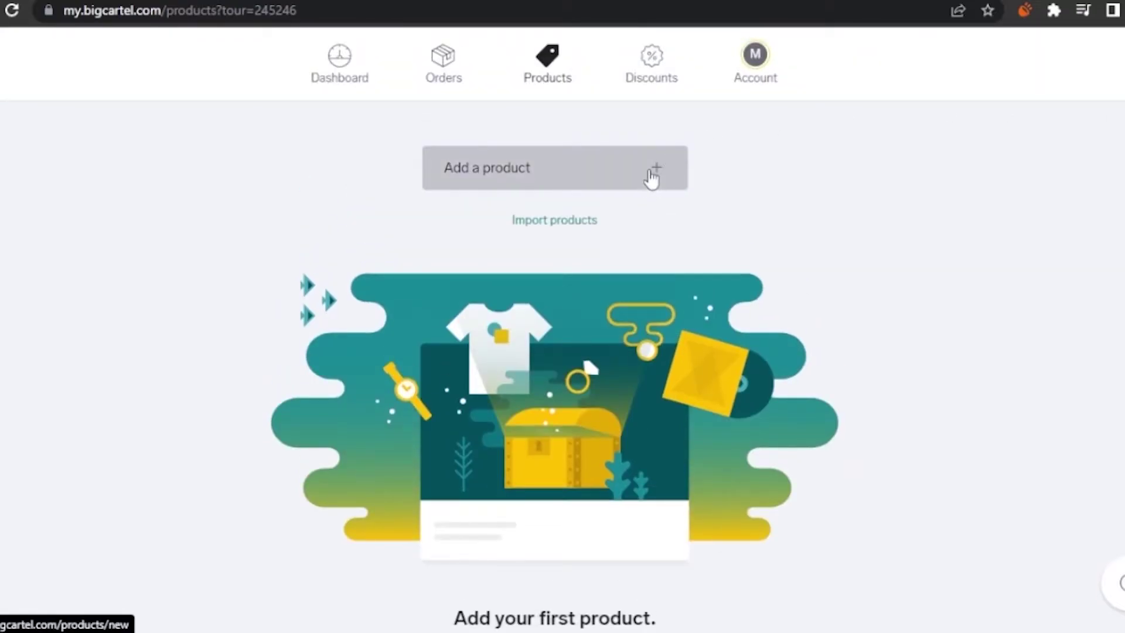
pyautogui.click(652, 178)
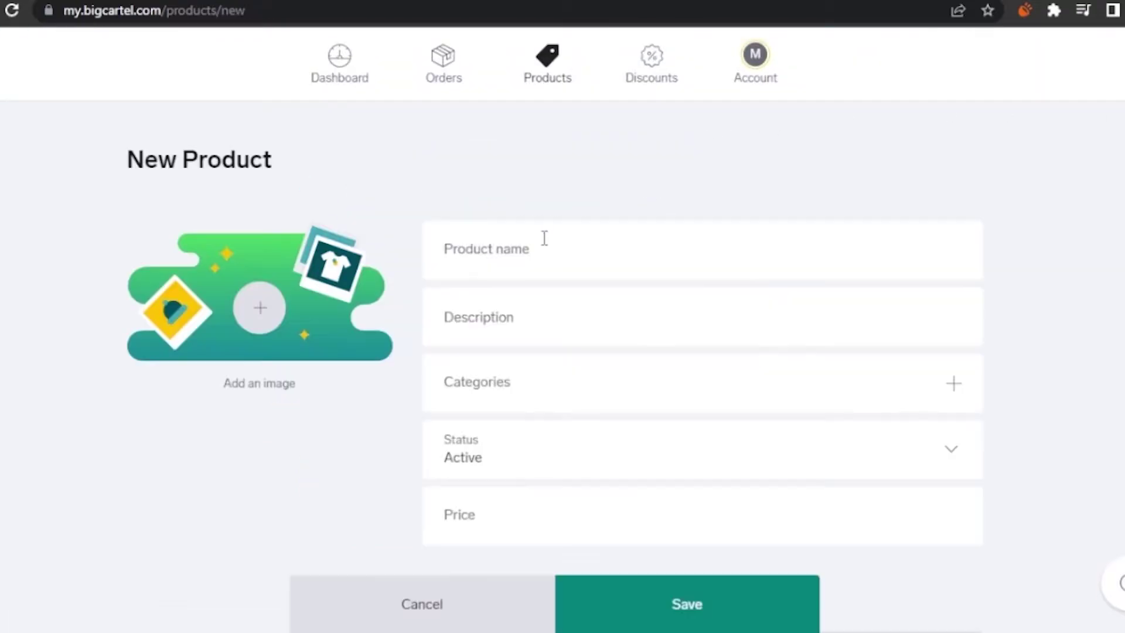
pyautogui.click(545, 237)
pyautogui.write('s')
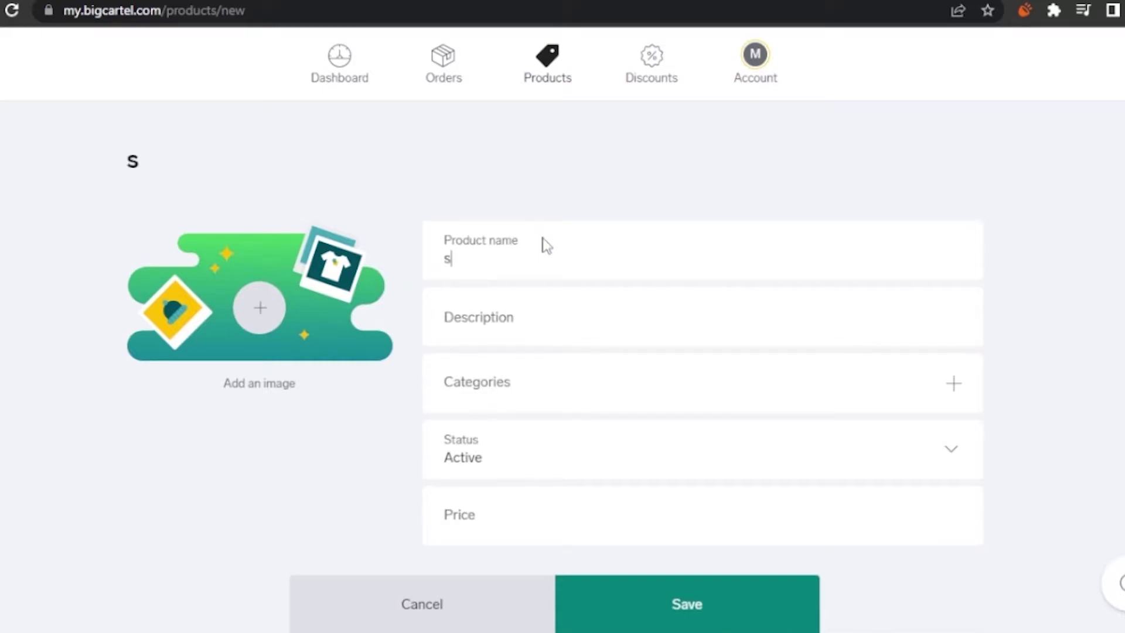
pyautogui.write('weater')
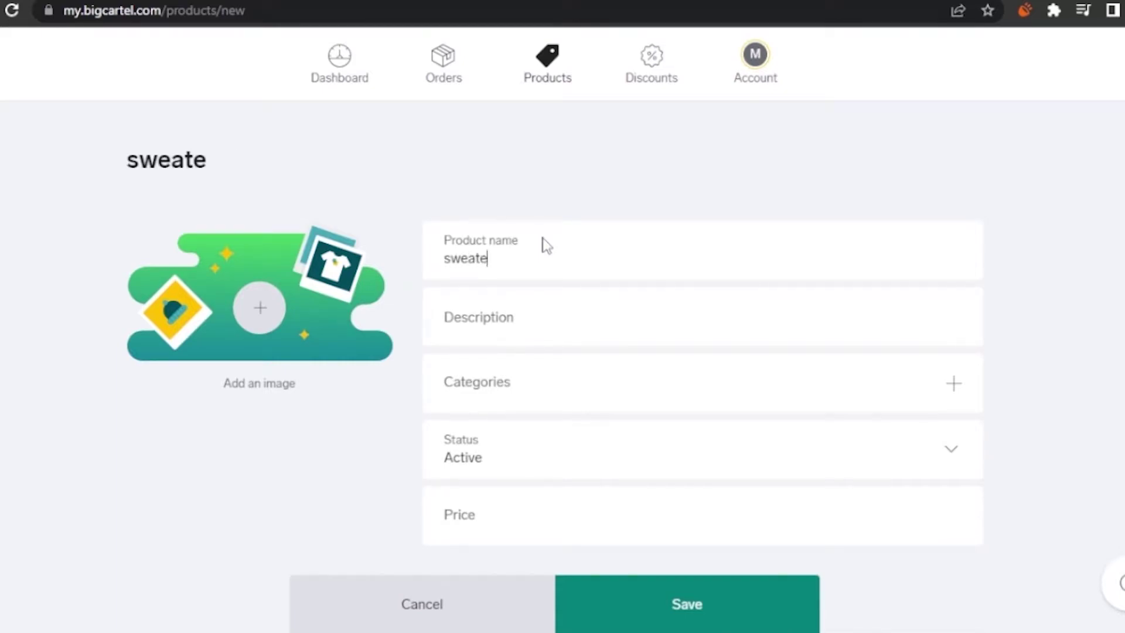
# Step: Enter the description 'best for winter, fluffy and warm', correcting a typo
pyautogui.click(537, 307)
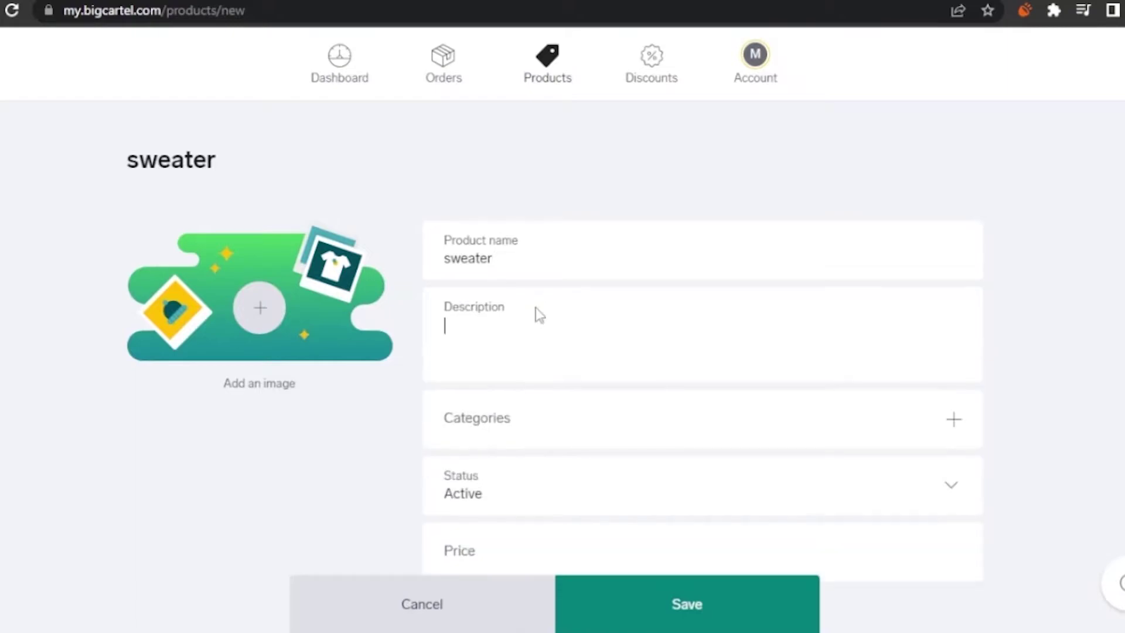
pyautogui.write('best for winter, fluffy and')
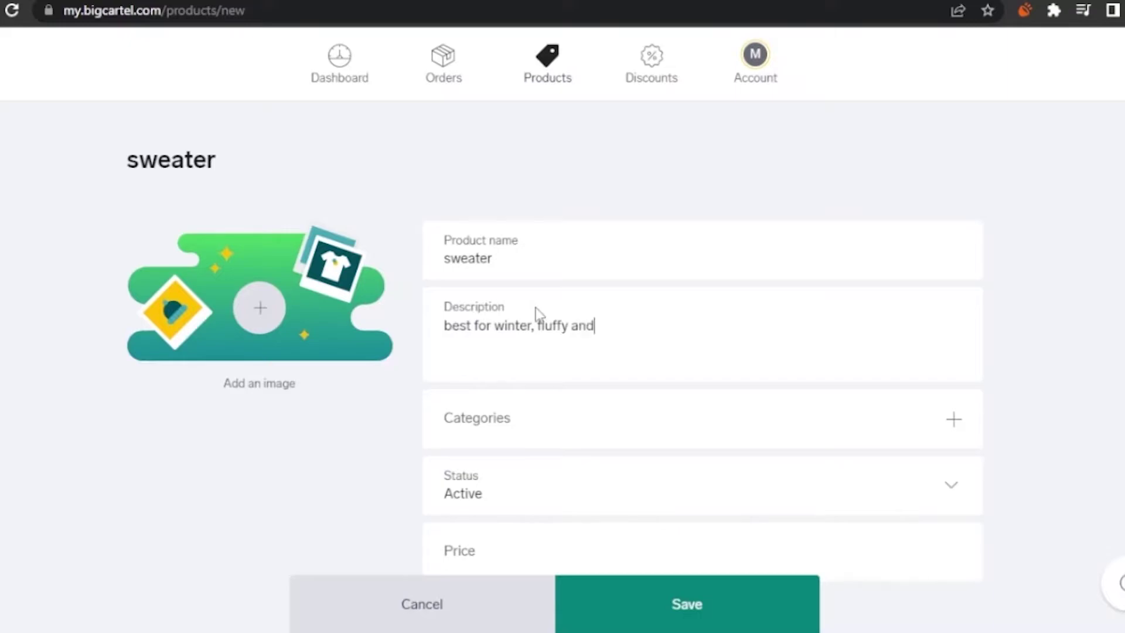
pyautogui.write(' war,')
pyautogui.write('n')
pyautogui.press('BackSpace')
pyautogui.press('BackSpace')
pyautogui.write('m')
pyautogui.scroll(-3, 976, 266)
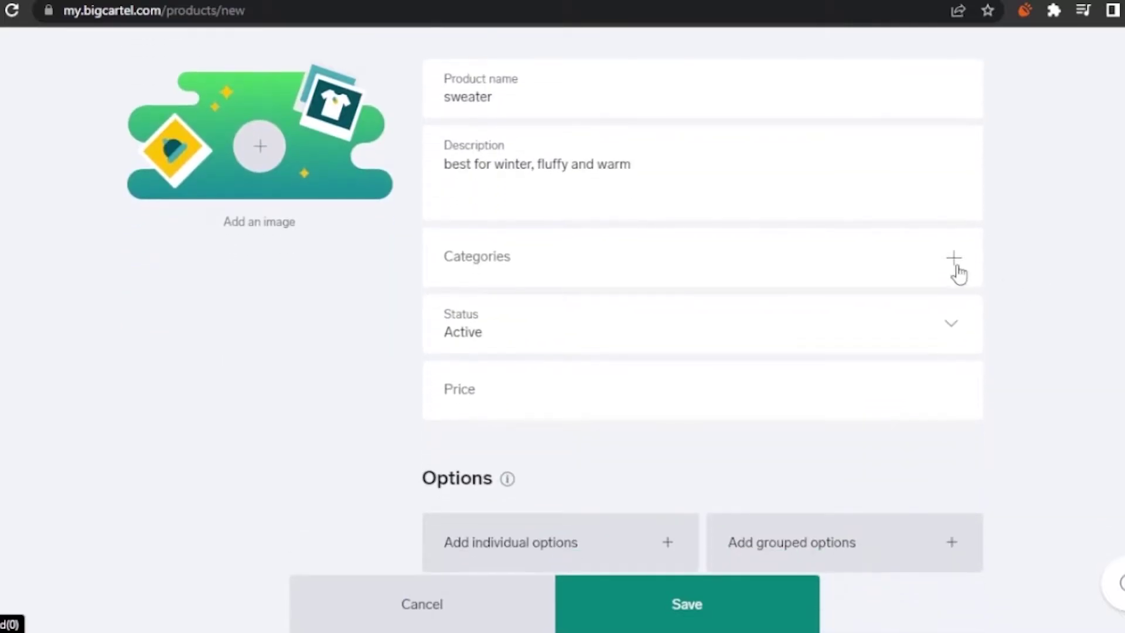
pyautogui.click(954, 257)
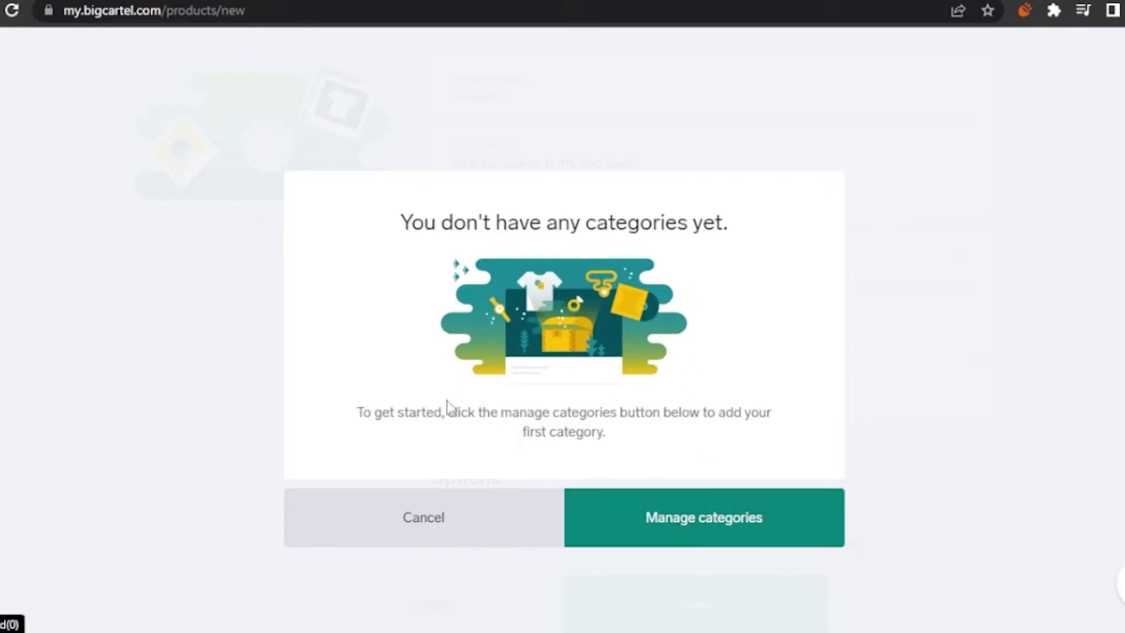
pyautogui.click(708, 532)
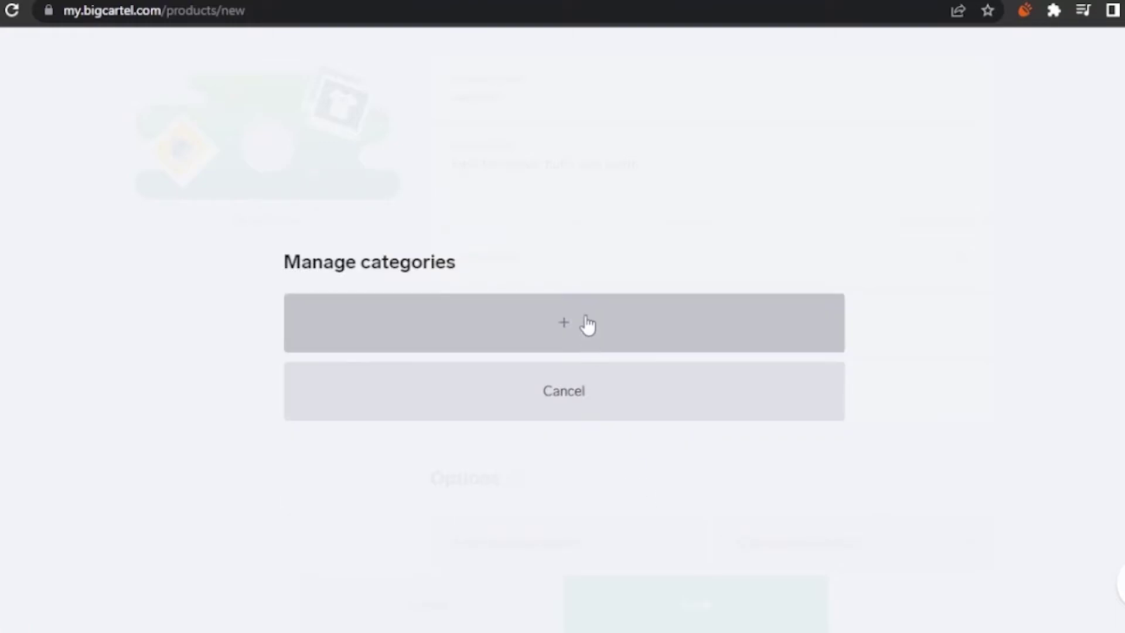
pyautogui.click(601, 398)
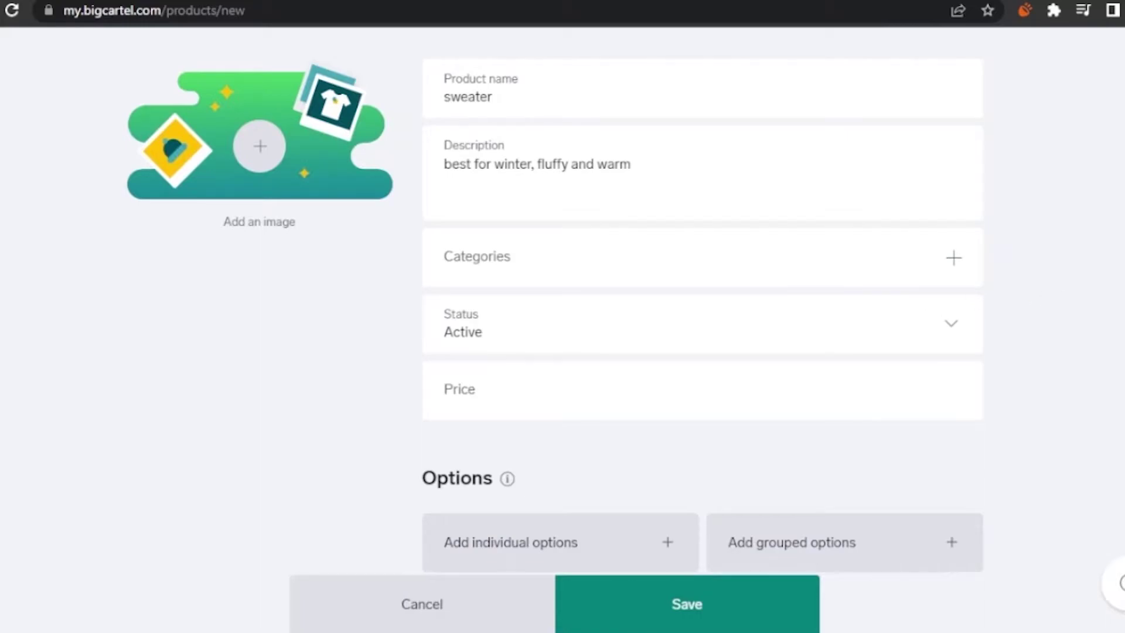
# Step: Keep the sweater's status Active and set its price to $20
pyautogui.click(948, 334)
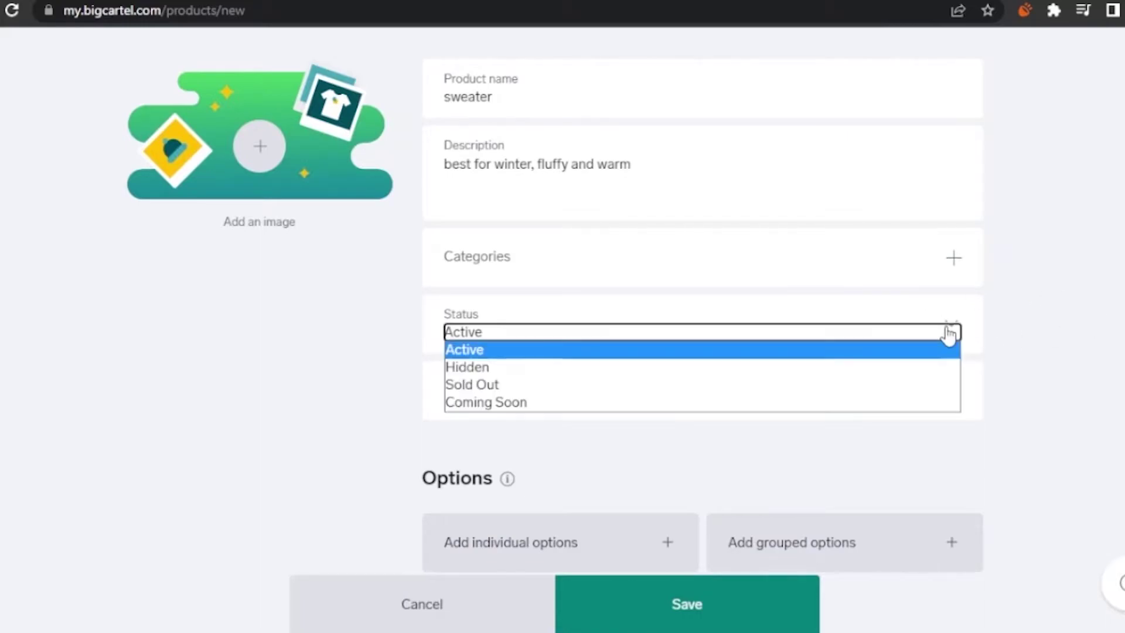
pyautogui.click(603, 350)
pyautogui.click(604, 391)
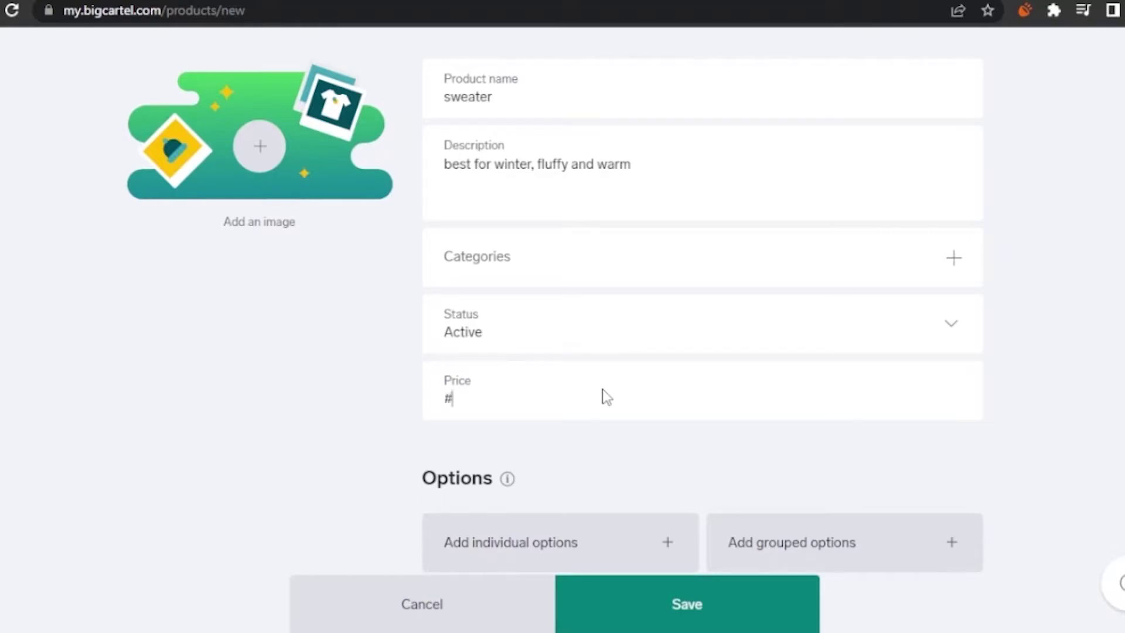
pyautogui.write('$20')
pyautogui.scroll(-4, 704, 328)
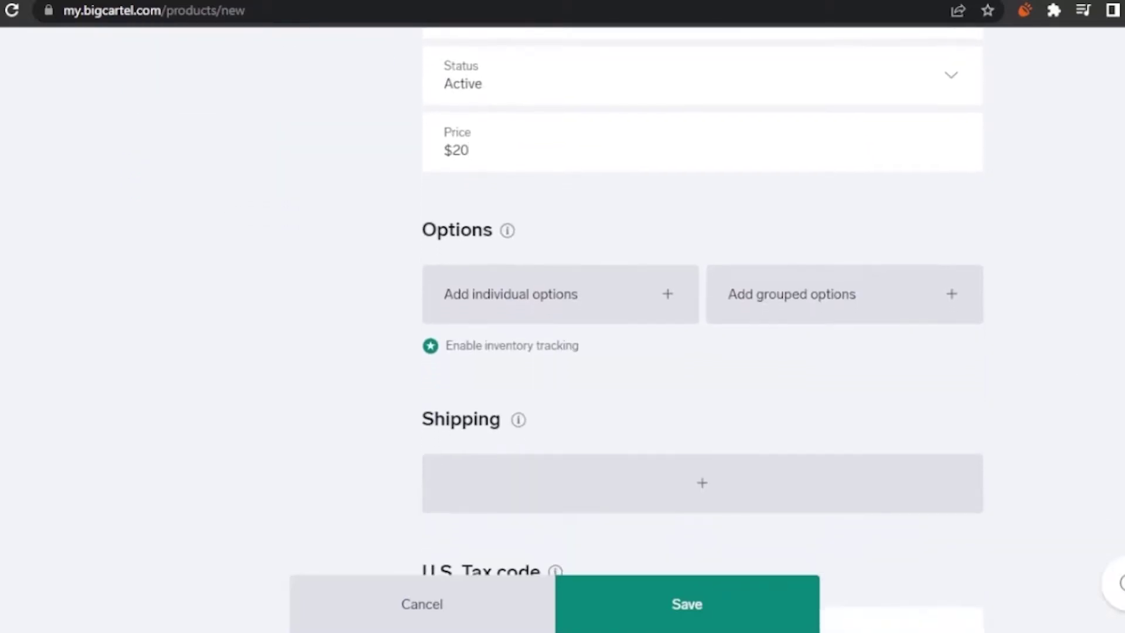
# Step: Add an individual option row to the sweater at $20.00
pyautogui.click(673, 300)
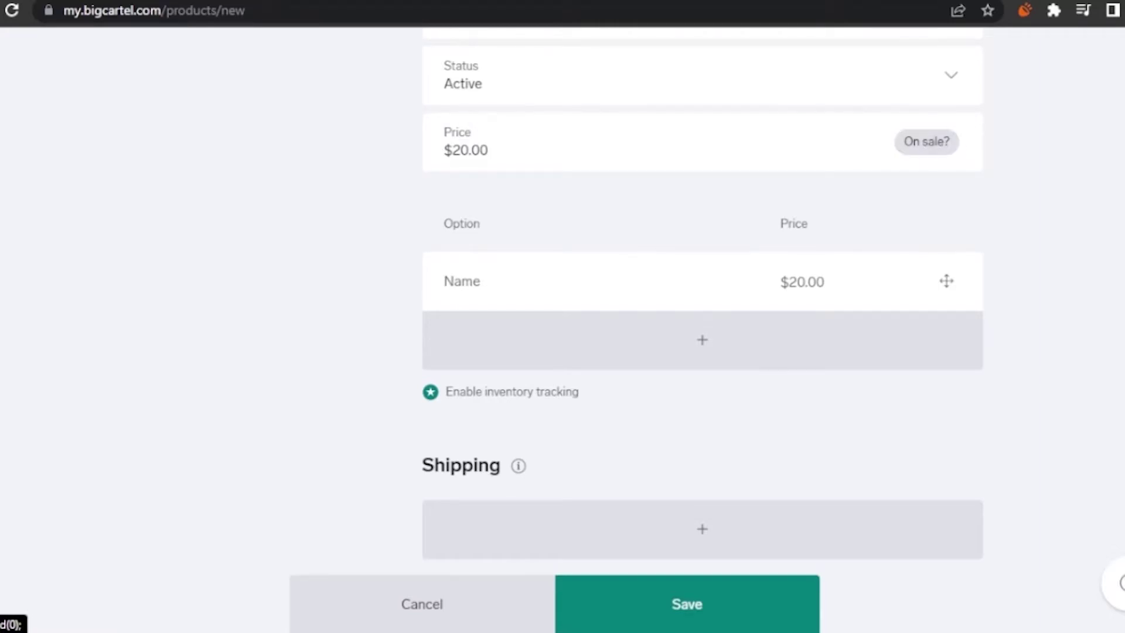
pyautogui.scroll(-4, 703, 293)
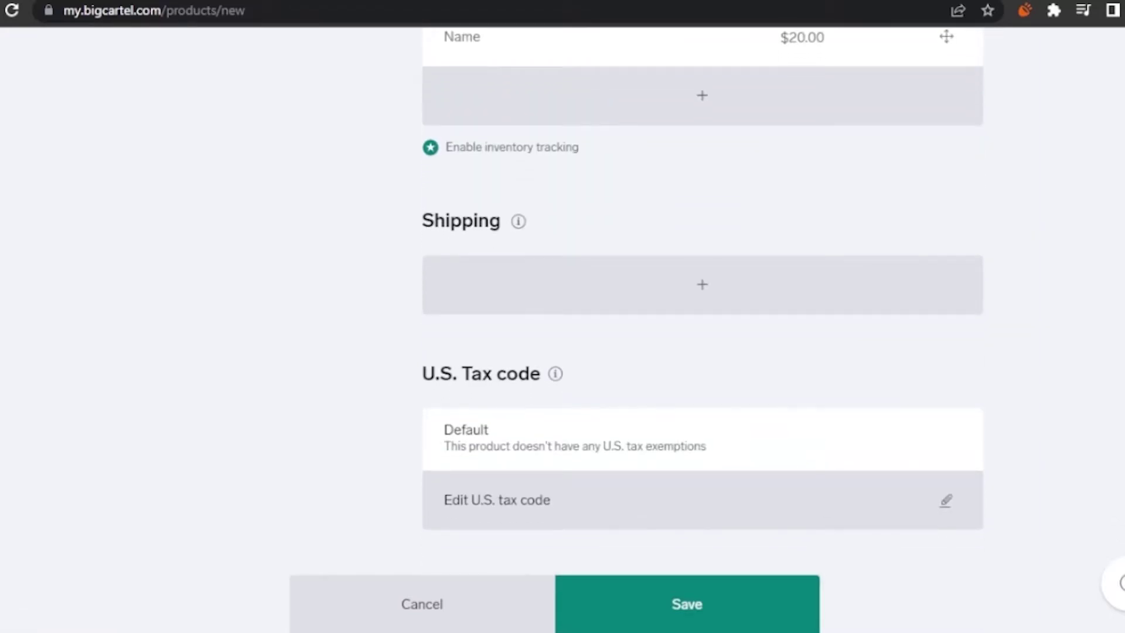
pyautogui.scroll(3, 703, 284)
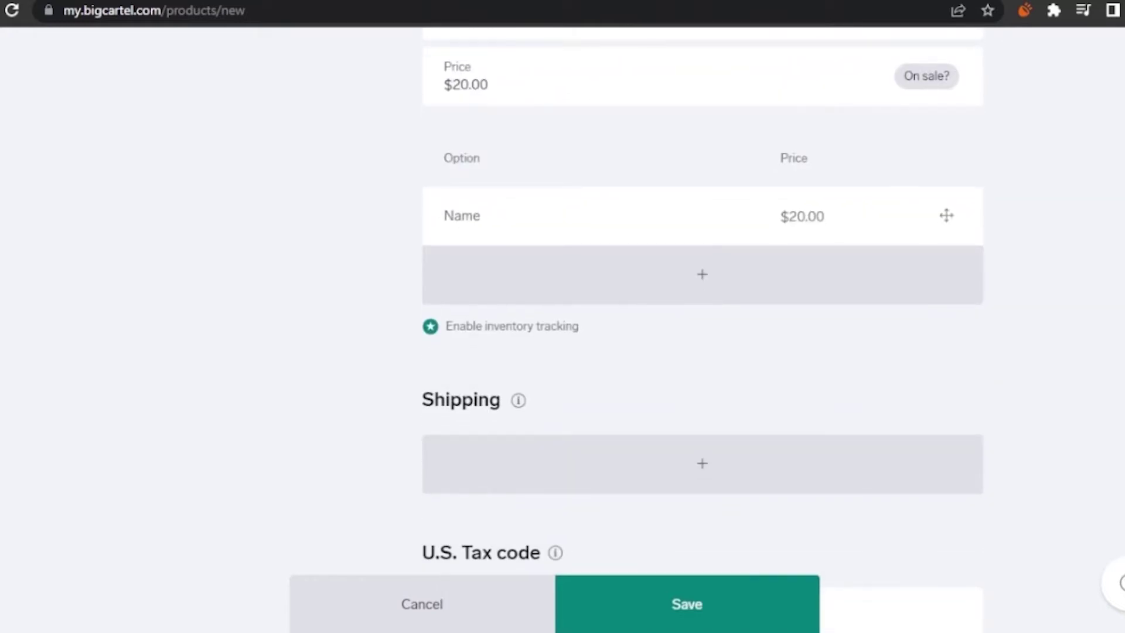
pyautogui.scroll(-3, 703, 270)
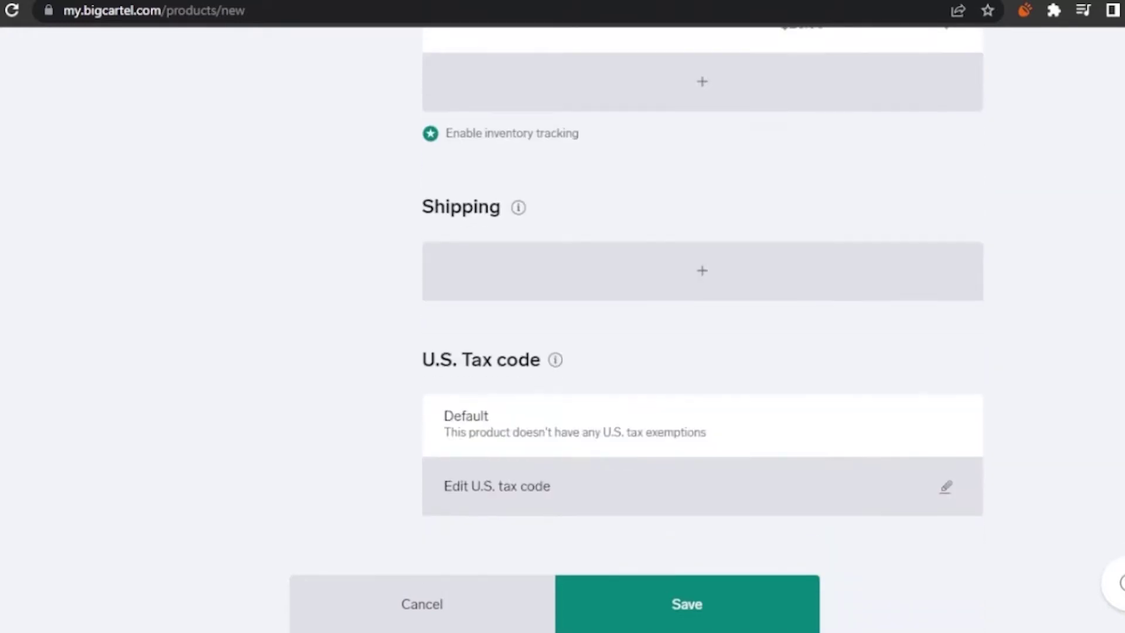
# Step: Add a shipping rate row and edit its Alone cost, leaving 0.00
pyautogui.click(721, 271)
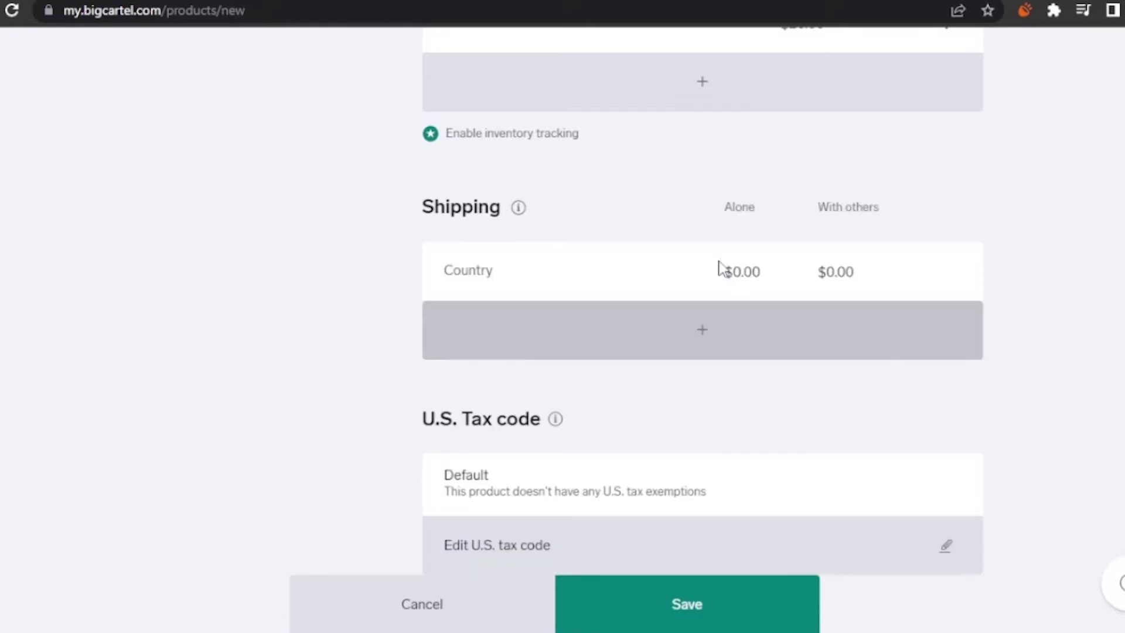
pyautogui.click(758, 275)
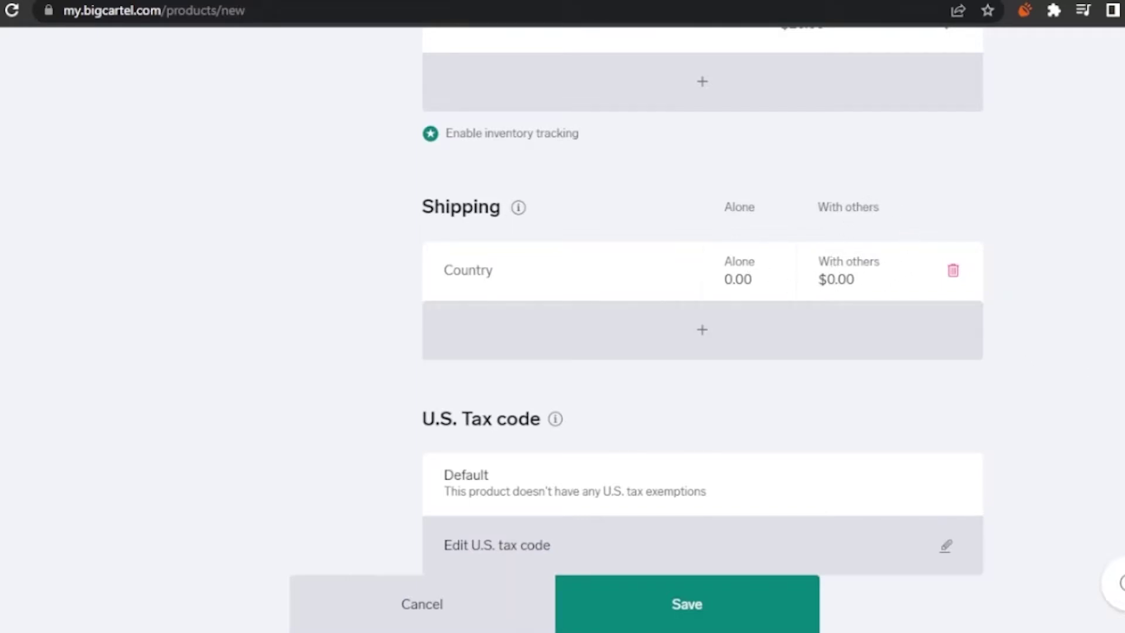
pyautogui.scroll(-5, 702, 328)
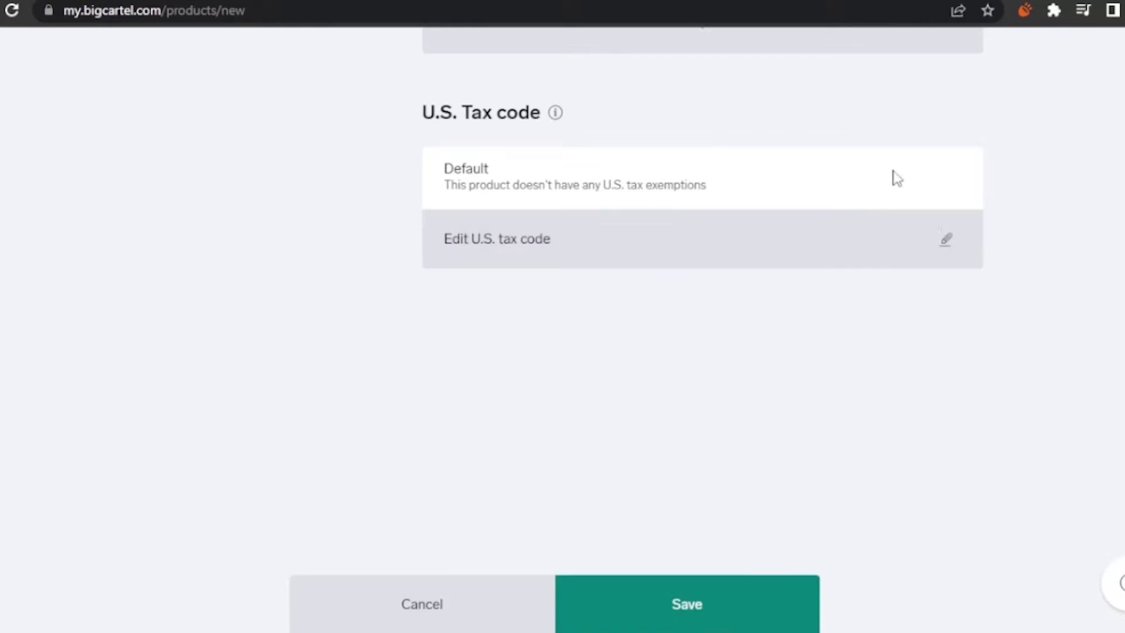
# Step: Save the sweater and attach the light blue cardigan photo from Pictures
pyautogui.click(678, 619)
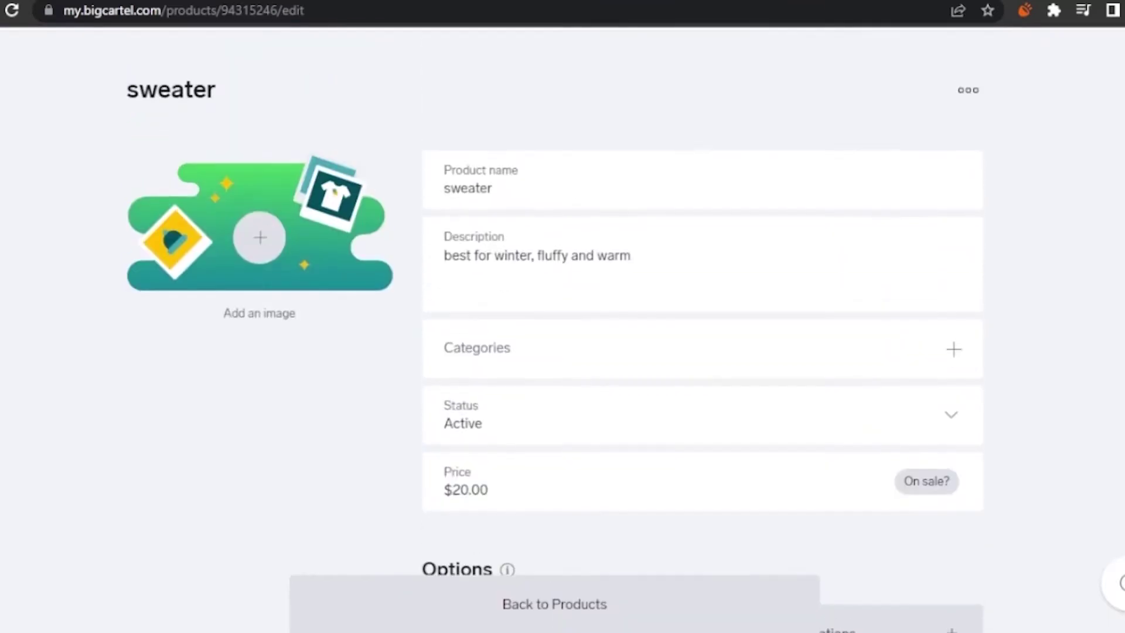
pyautogui.click(267, 239)
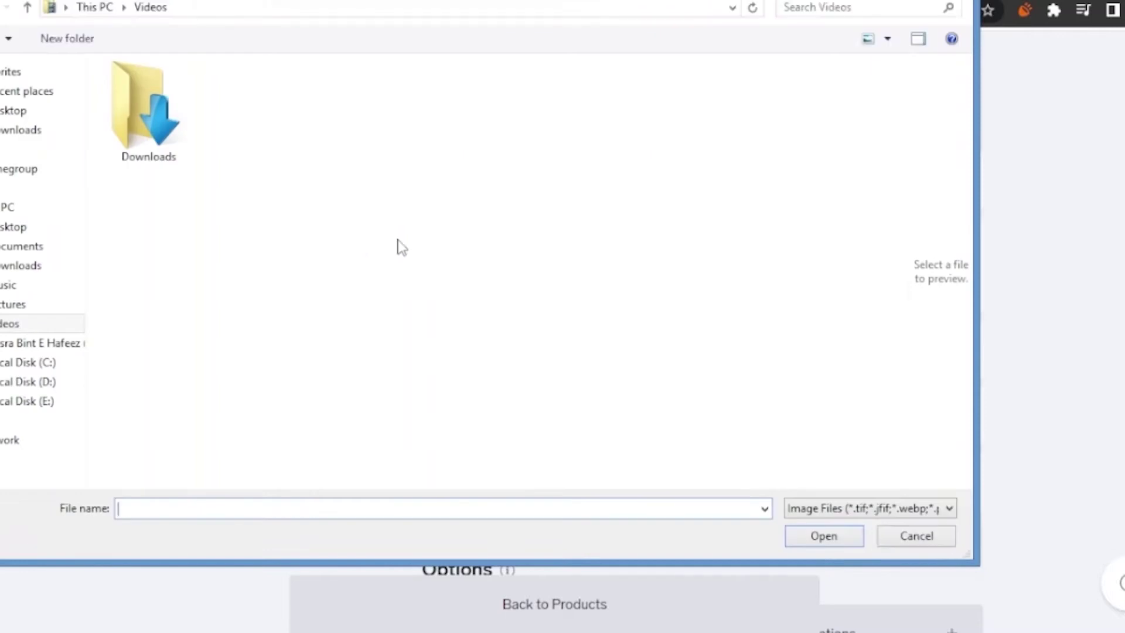
pyautogui.click(29, 309)
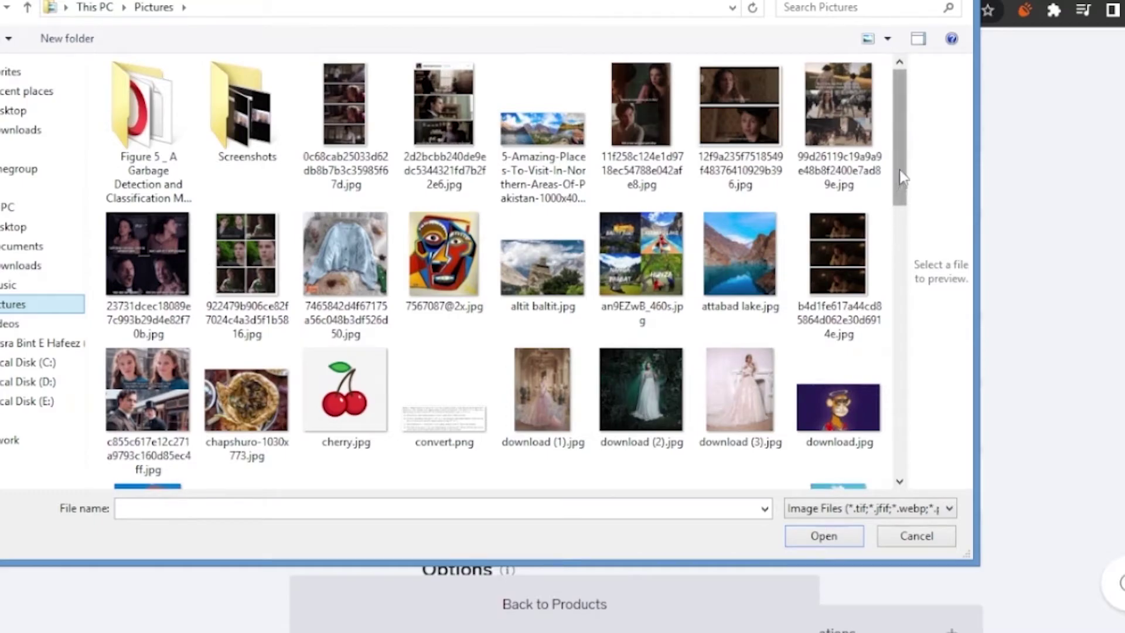
pyautogui.click(900, 347)
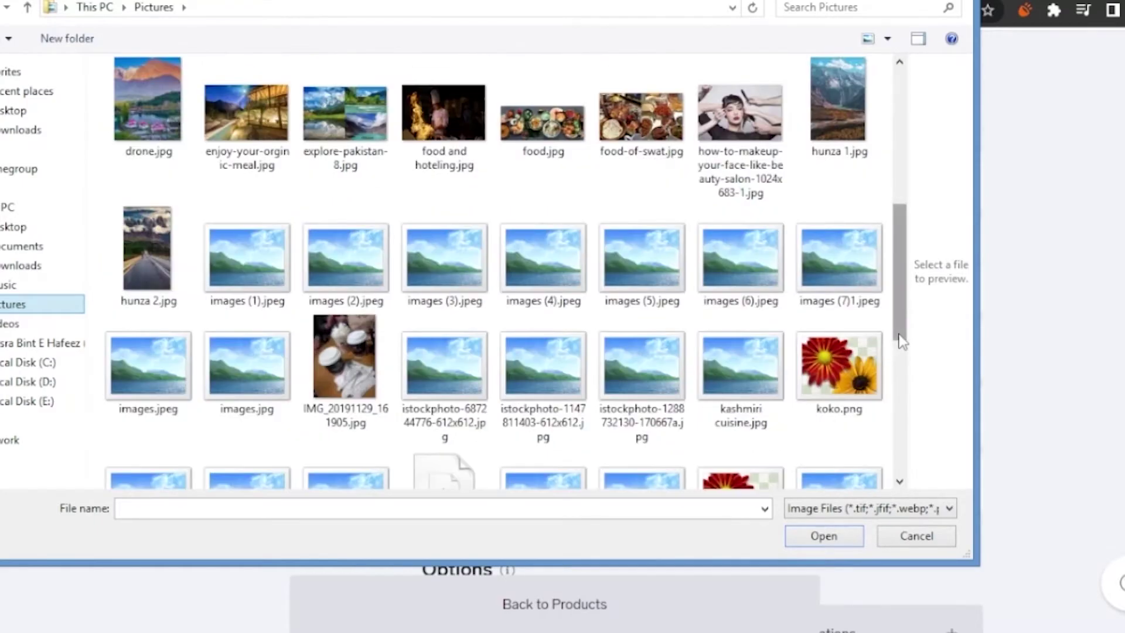
pyautogui.moveTo(900, 341); pyautogui.dragTo(905, 471)
pyautogui.scroll(15, 721, 363)
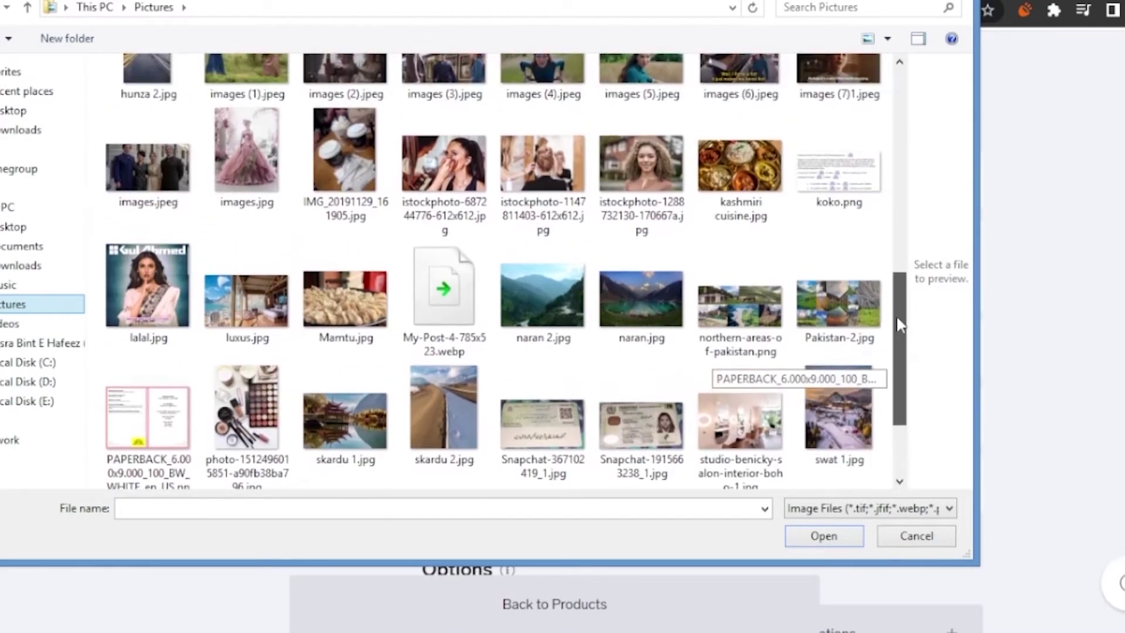
pyautogui.click(345, 234)
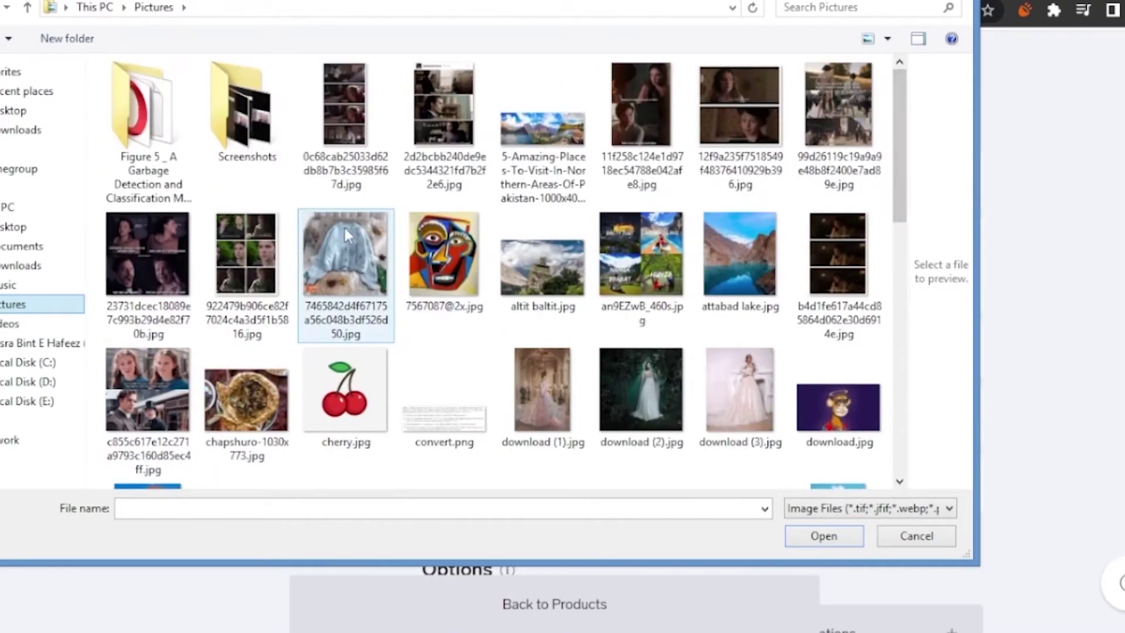
pyautogui.click(829, 539)
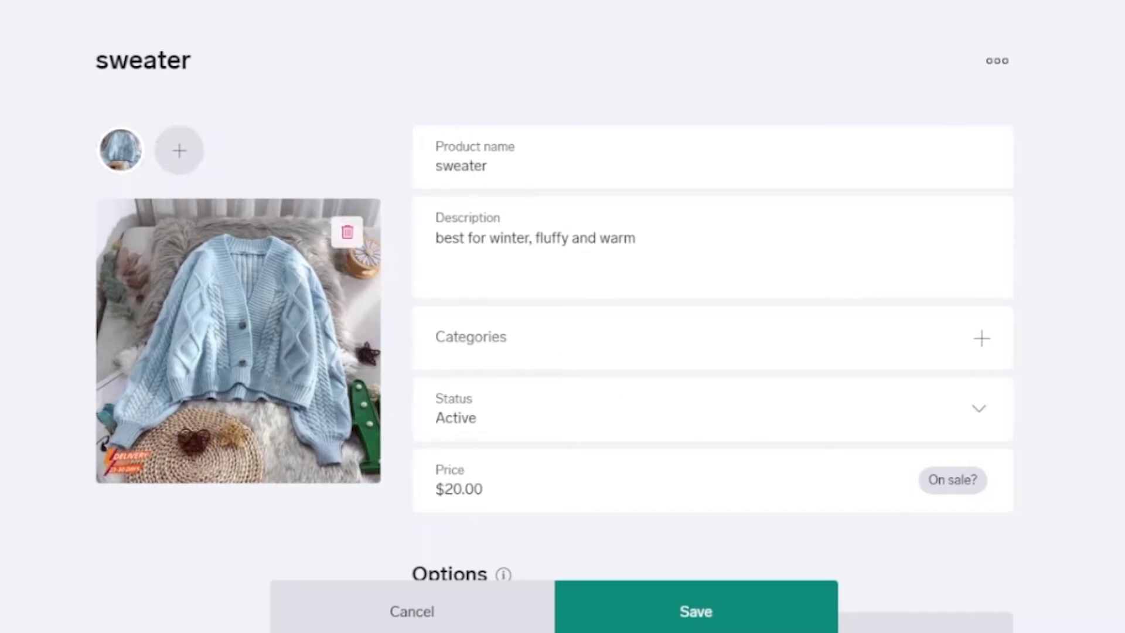
pyautogui.scroll(-5, 1095, 389)
pyautogui.click(686, 619)
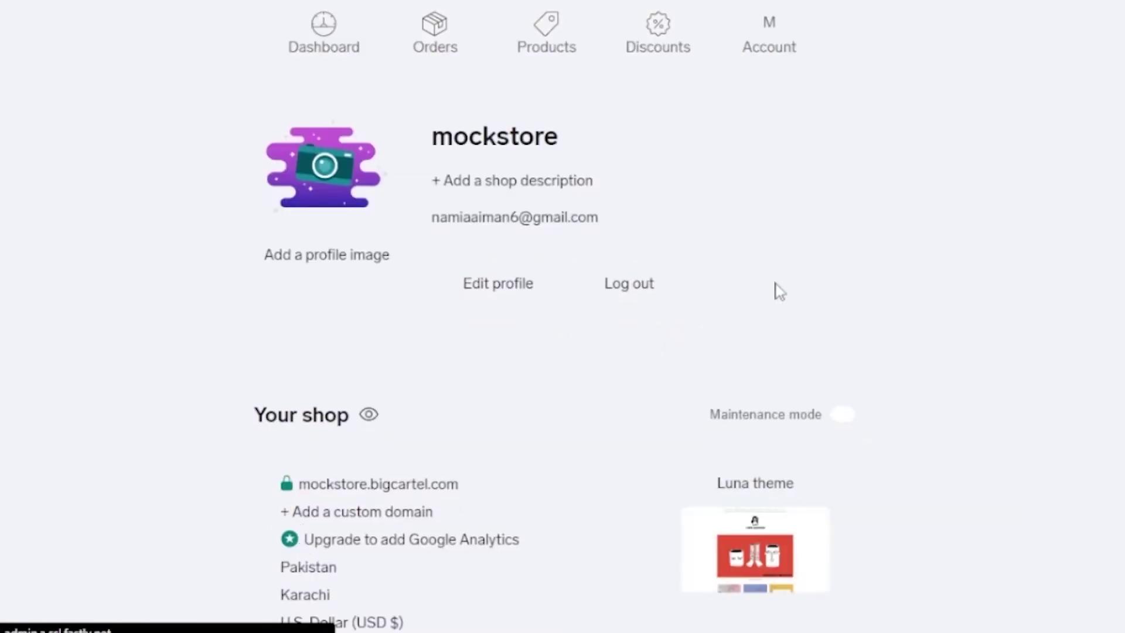
pyautogui.scroll(-2, 837, 256)
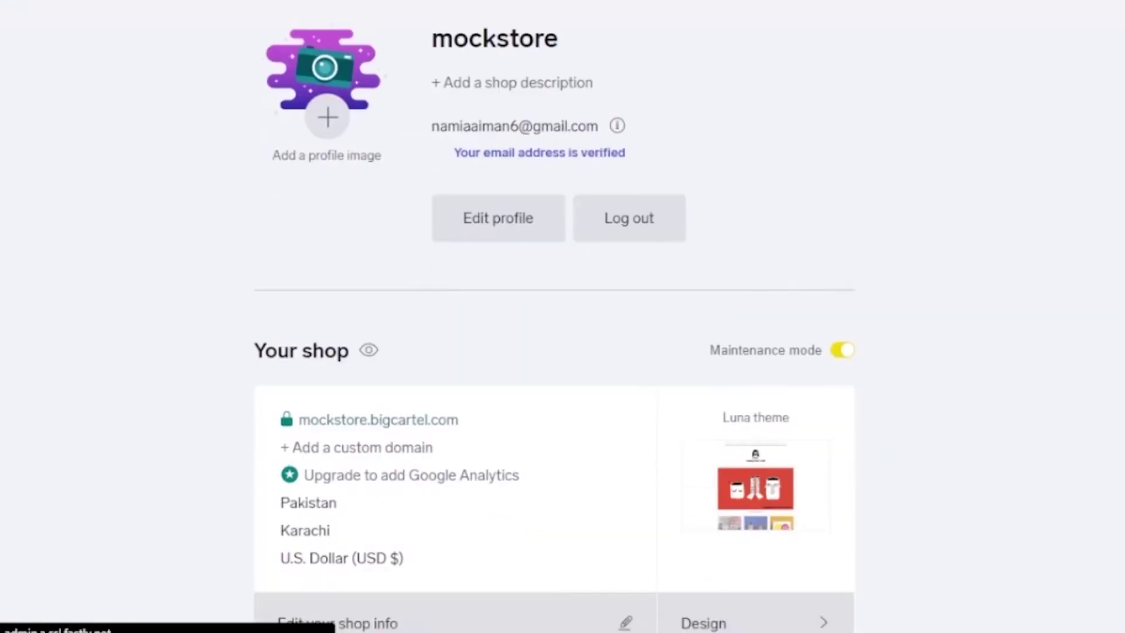
pyautogui.scroll(-5, 580, 241)
pyautogui.scroll(6, 580, 240)
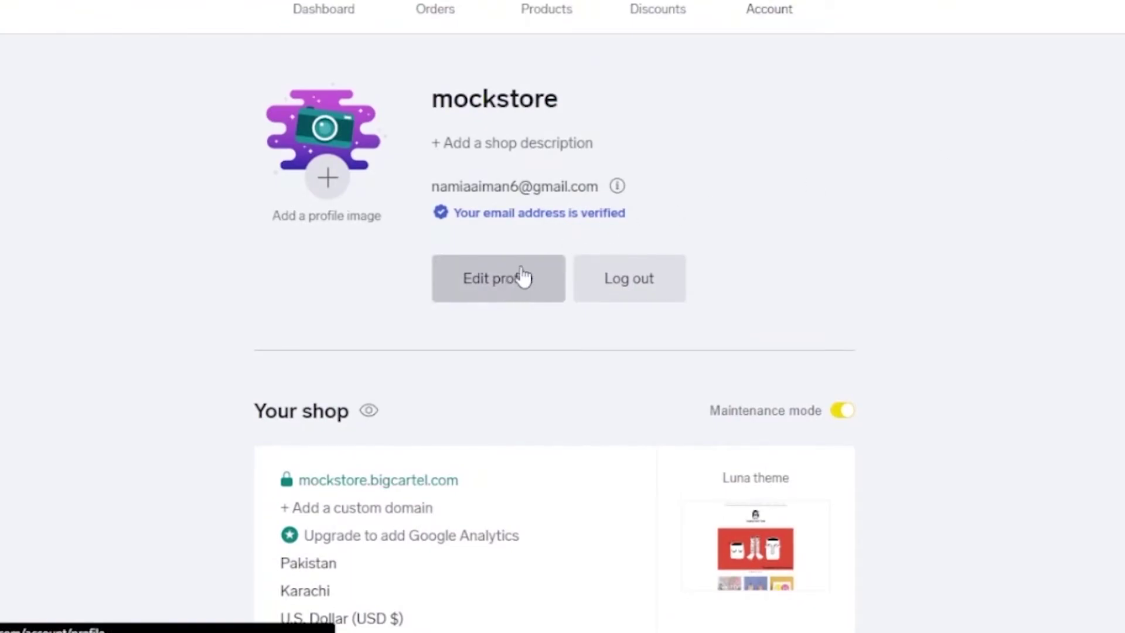
pyautogui.click(500, 296)
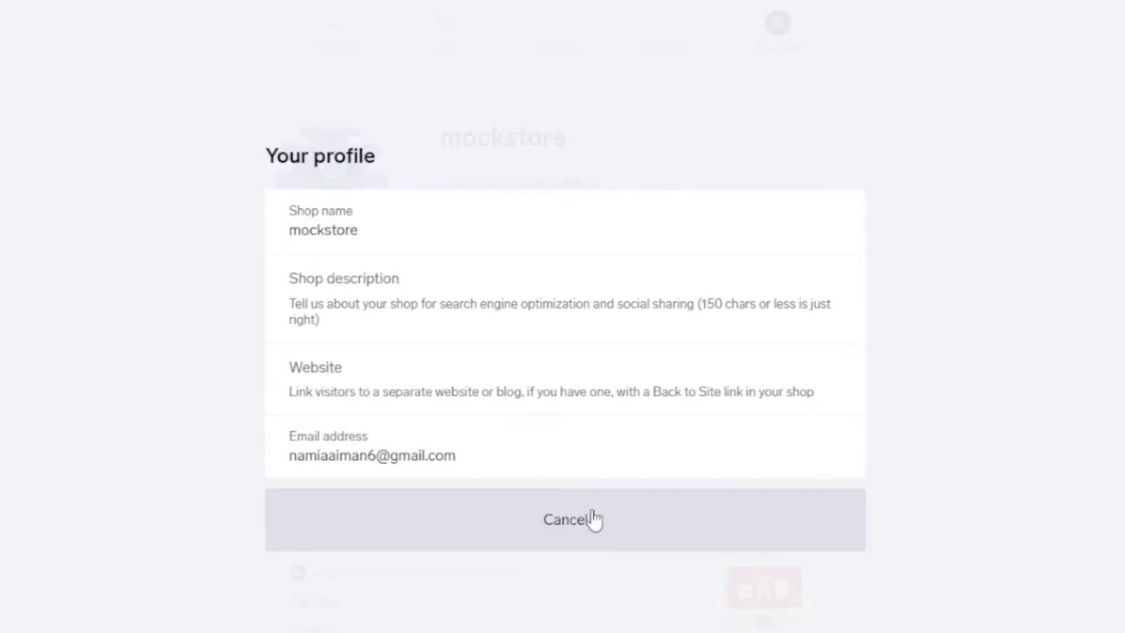
pyautogui.click(460, 142)
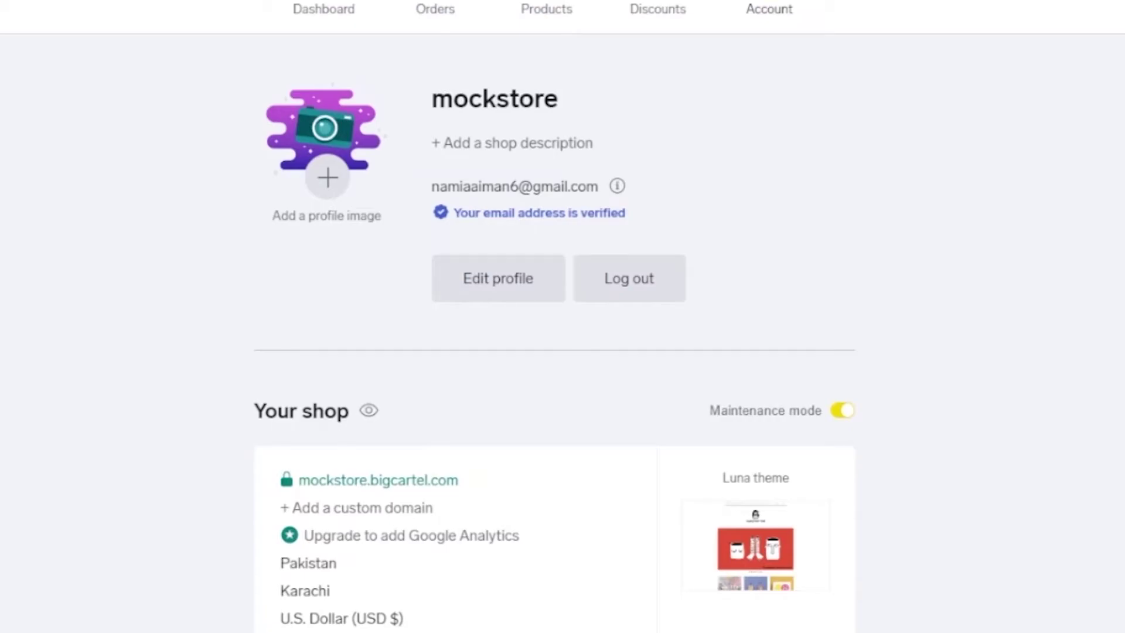
pyautogui.scroll(-10, 554, 316)
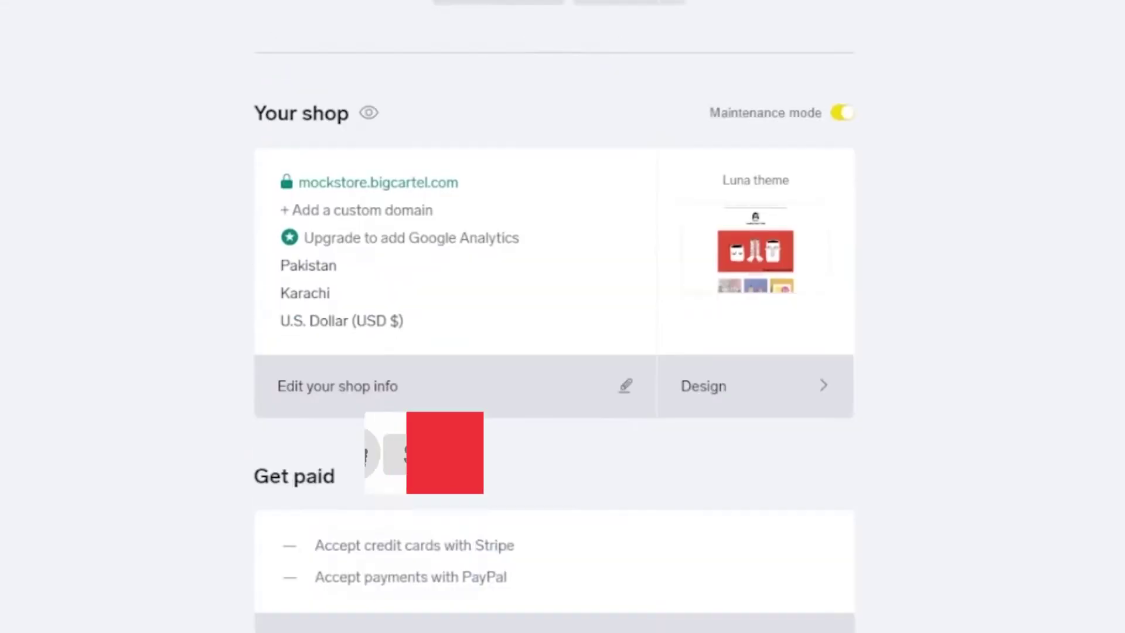
pyautogui.scroll(4, 554, 316)
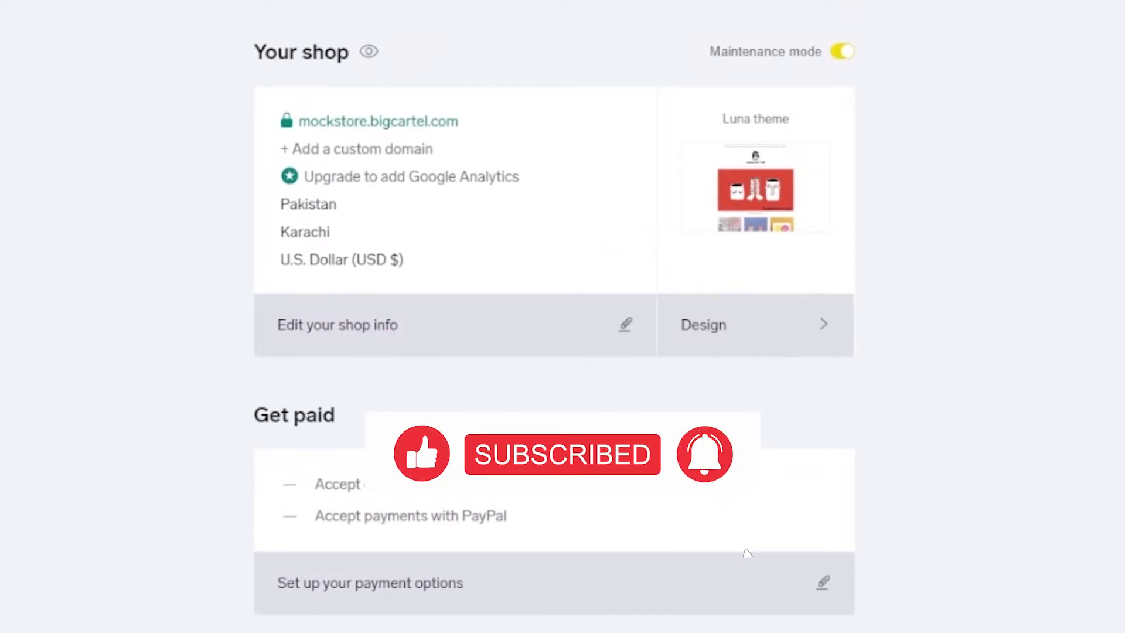
pyautogui.scroll(-5, 555, 316)
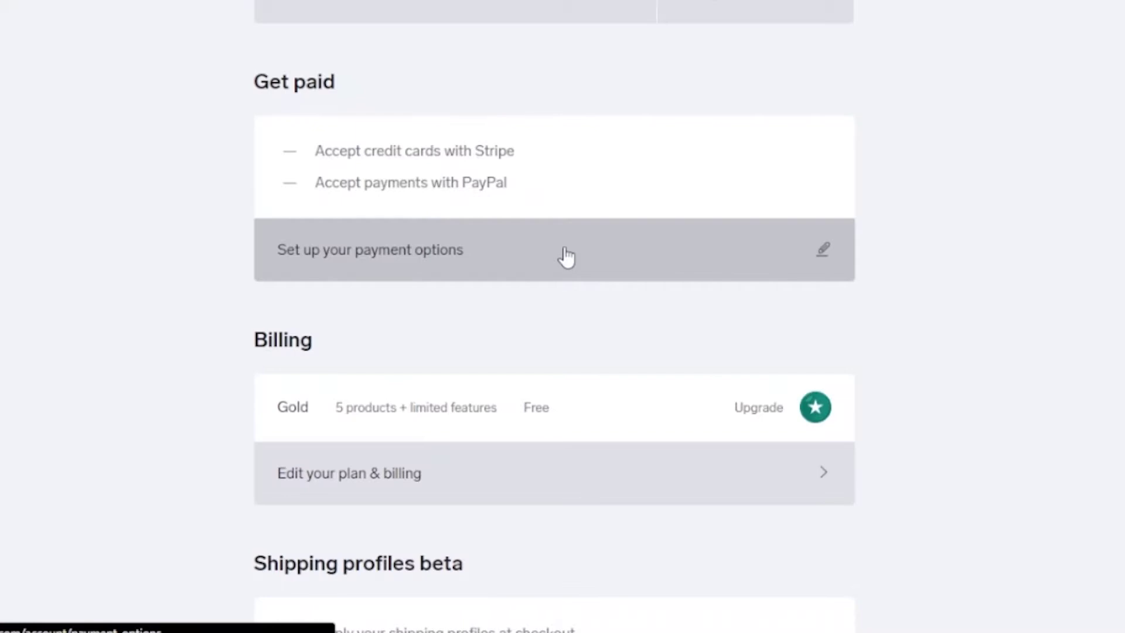
pyautogui.click(765, 269)
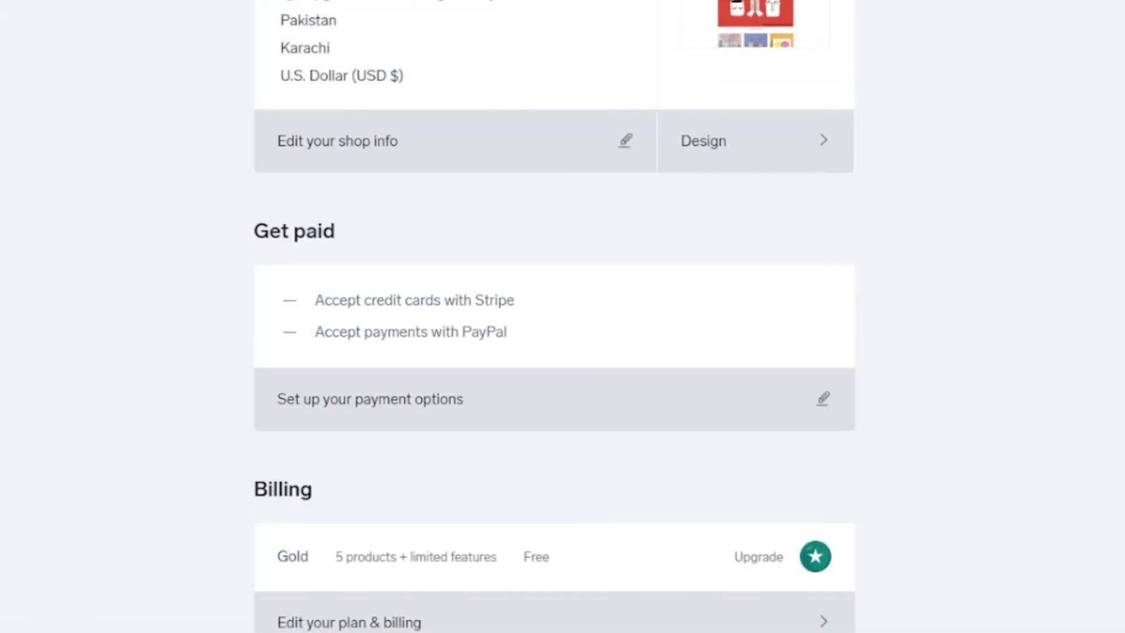
pyautogui.scroll(-6, 555, 316)
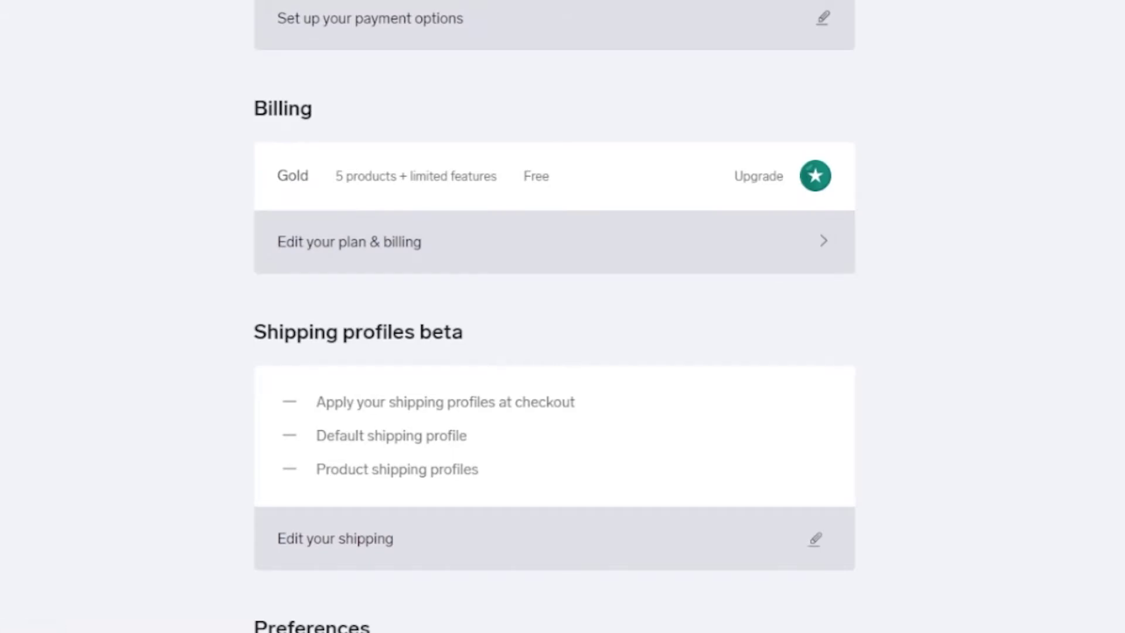
pyautogui.scroll(-4, 554, 317)
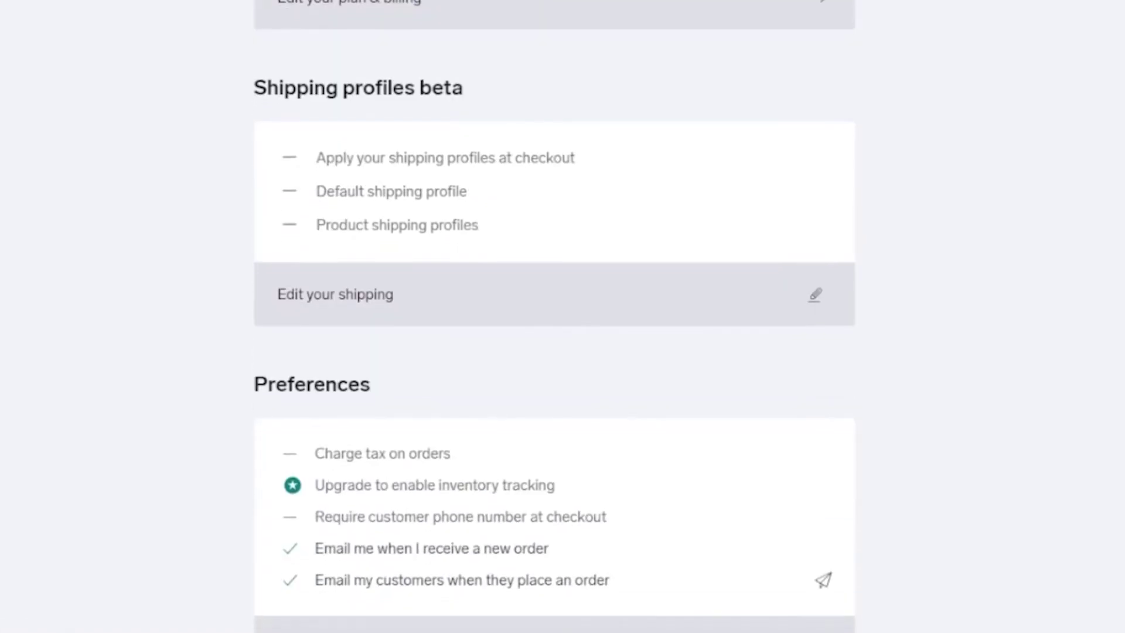
pyautogui.scroll(-10, 554, 316)
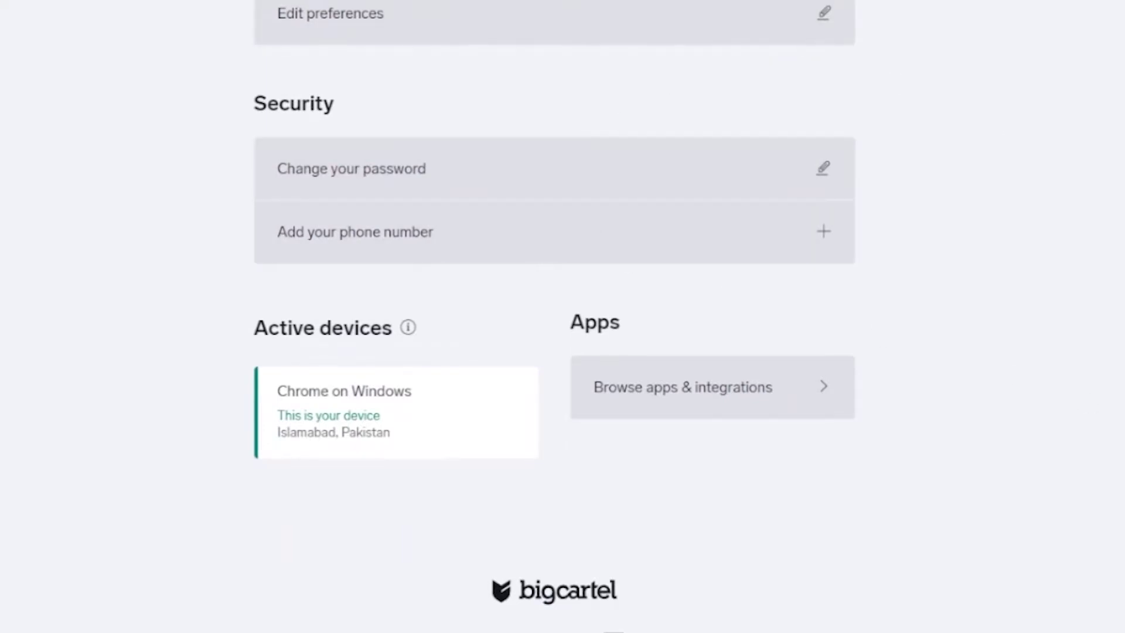
pyautogui.scroll(15, 554, 316)
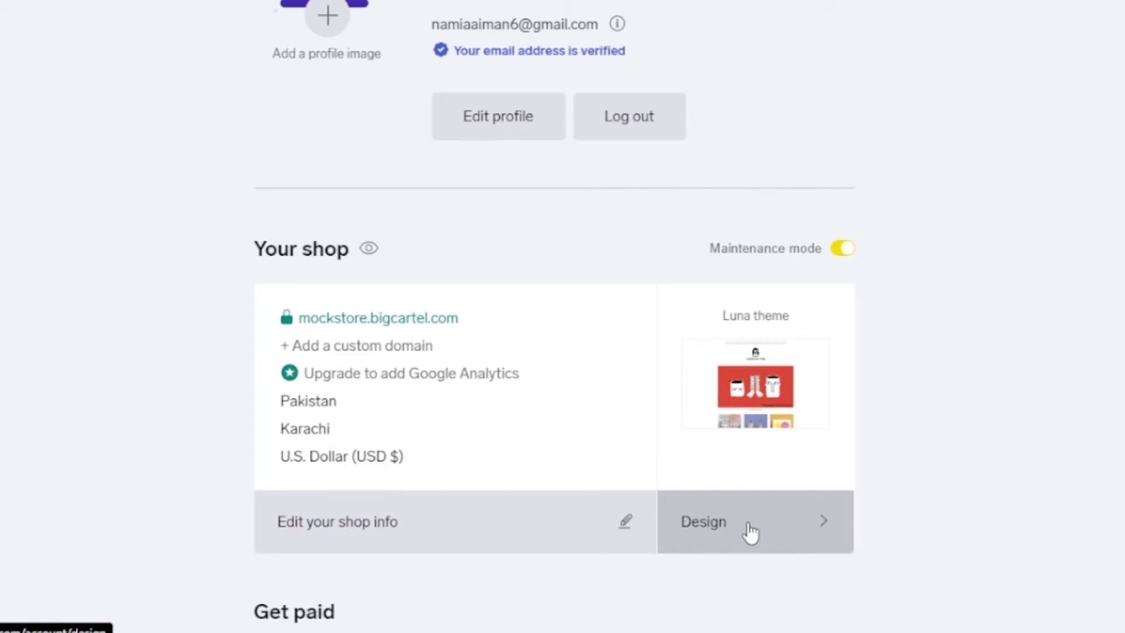
# Step: Open the Design editor and scroll its Settings panel beside the MOCKSTORE preview
pyautogui.click(751, 532)
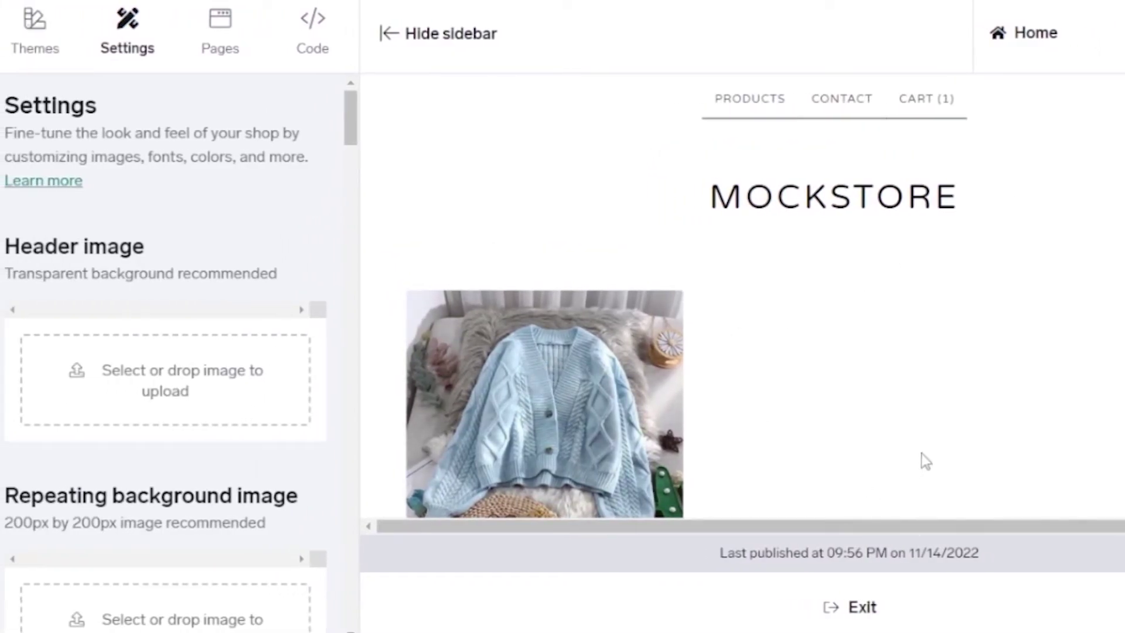
pyautogui.scroll(-1, 540, 319)
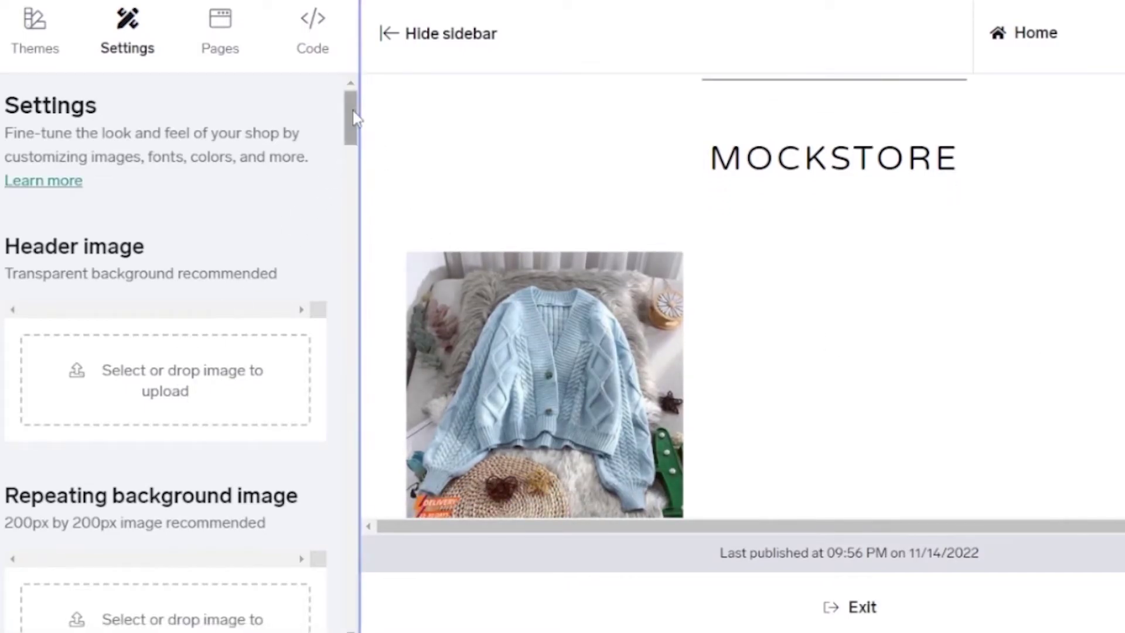
pyautogui.moveTo(353, 131); pyautogui.dragTo(346, 105)
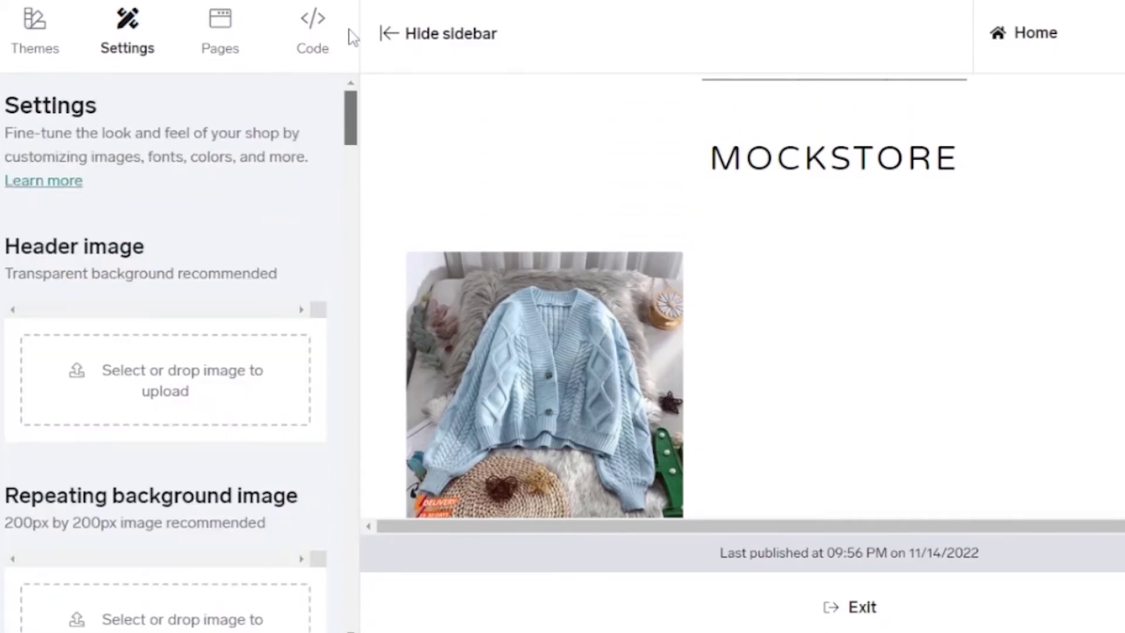
# Step: Switch the shop theme from Luna to Lunch Break and confirm
pyautogui.click(35, 27)
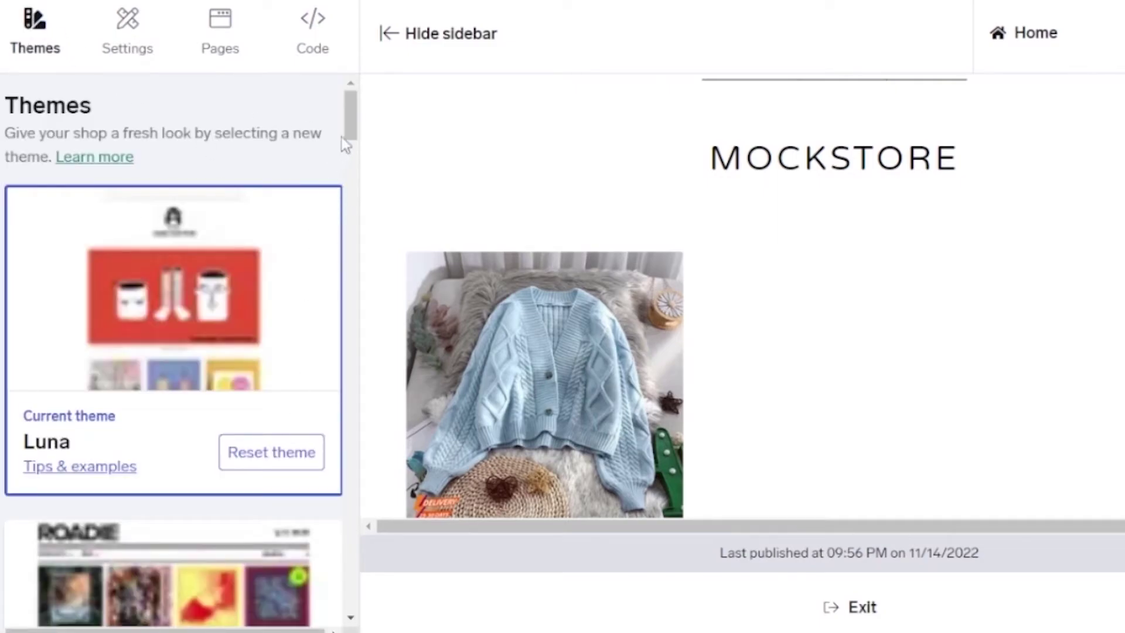
pyautogui.moveTo(350, 113); pyautogui.dragTo(352, 226)
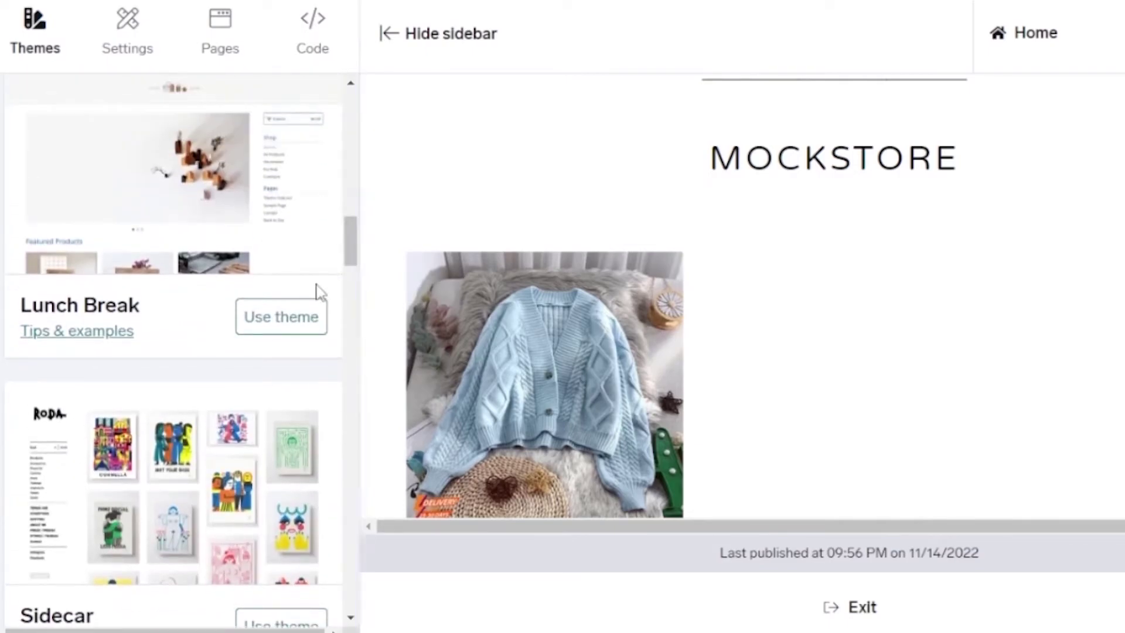
pyautogui.click(300, 318)
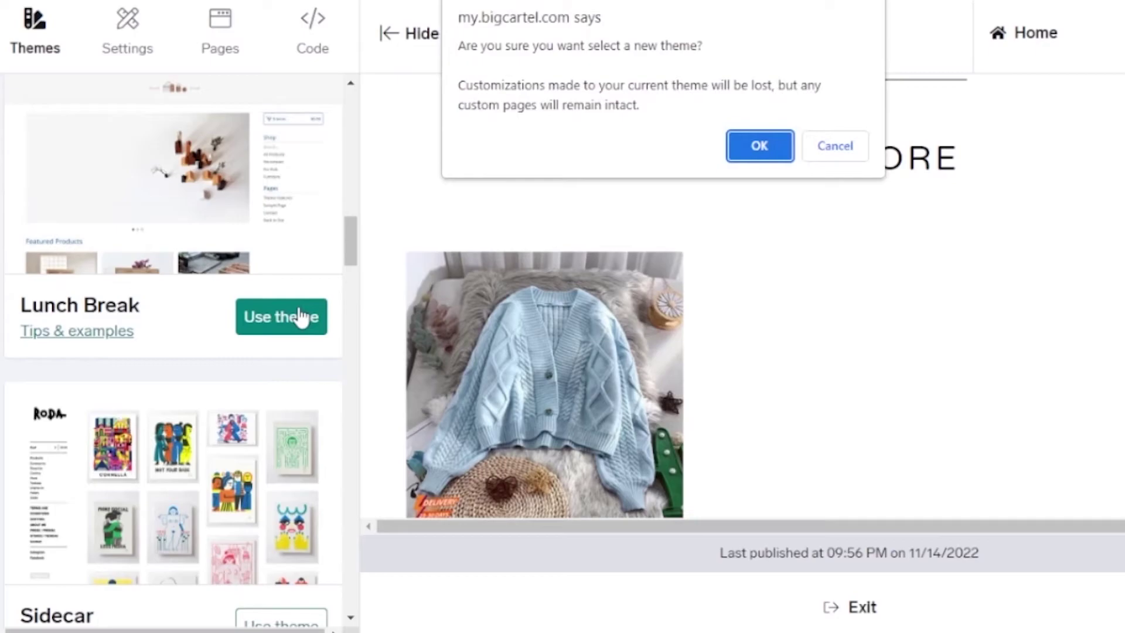
pyautogui.click(765, 147)
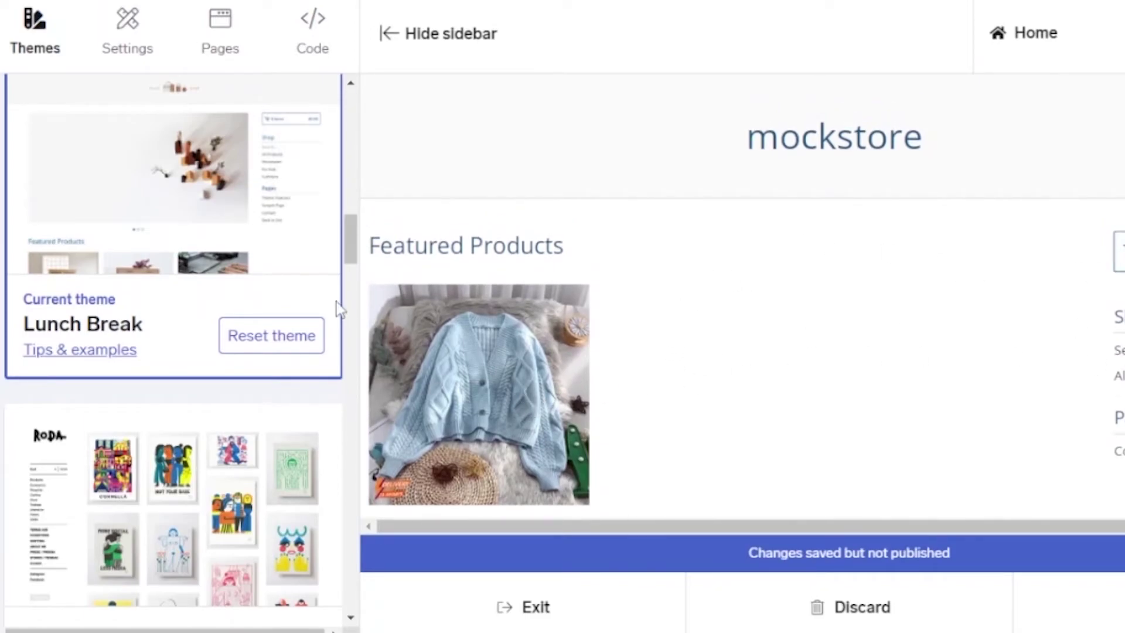
# Step: Upload the Northern Pakistan landscape as the Lunch Break header image
pyautogui.click(128, 42)
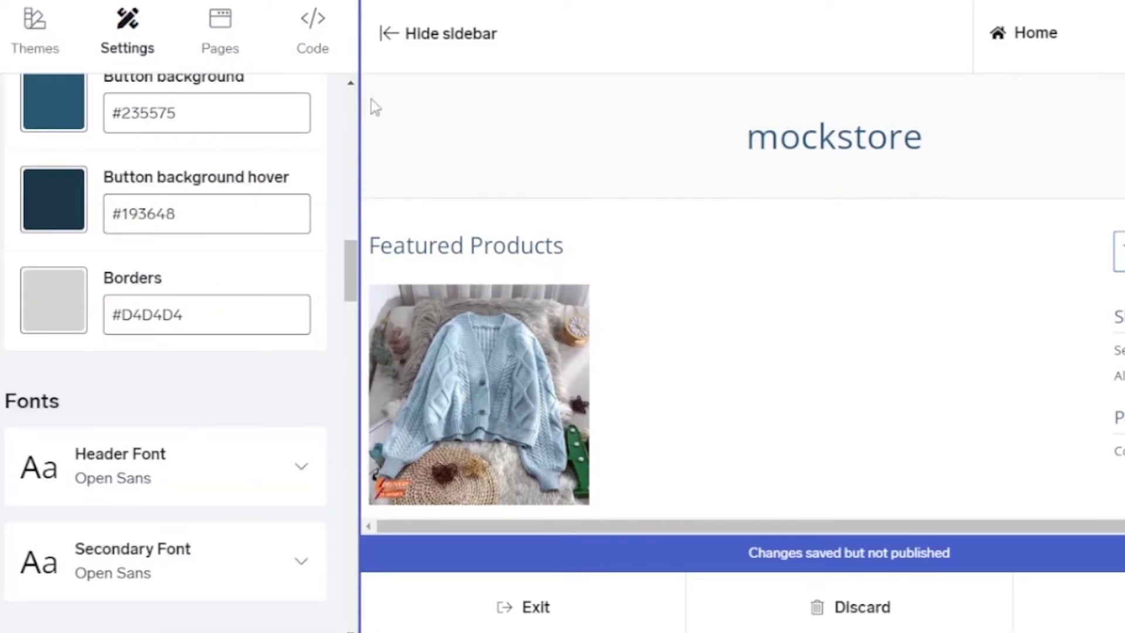
pyautogui.scroll(10, 349, 104)
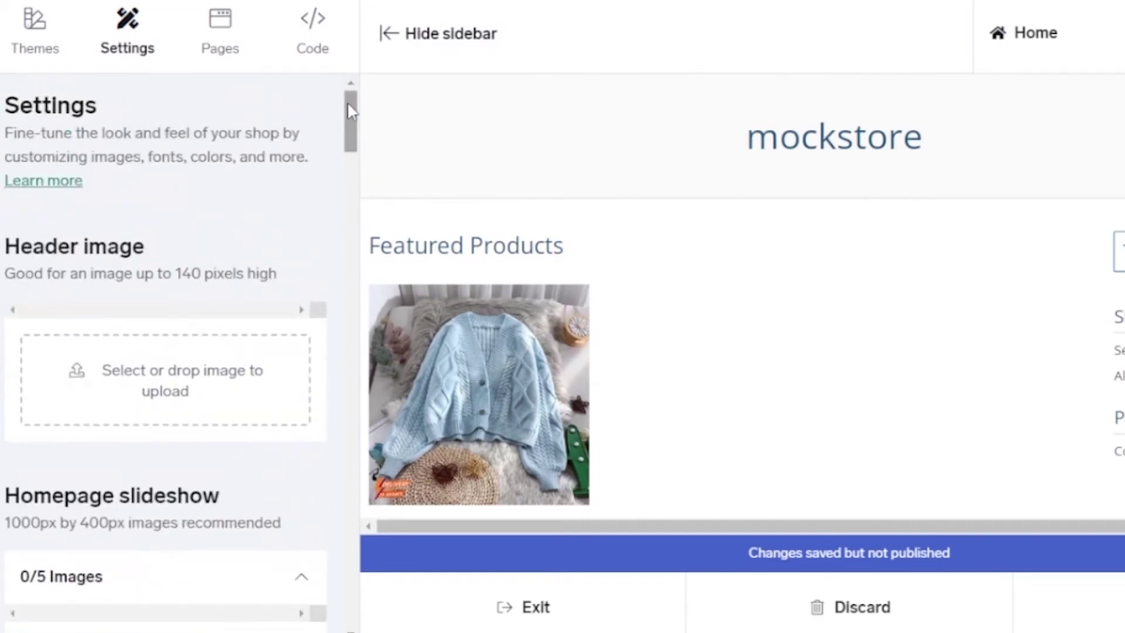
pyautogui.scroll(-3, 349, 108)
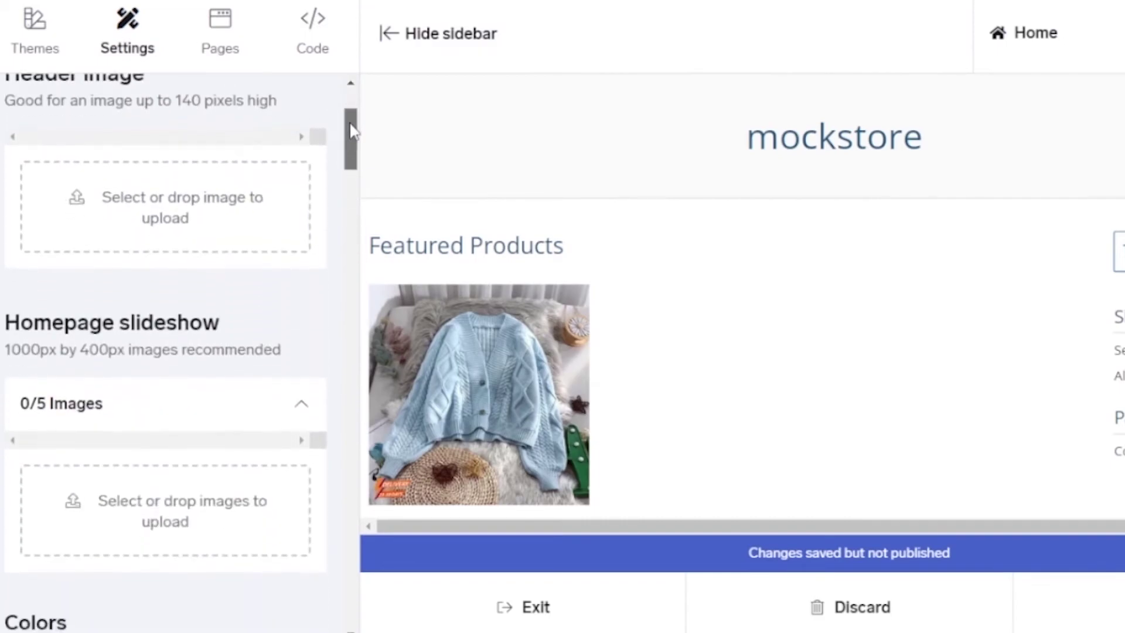
pyautogui.click(231, 185)
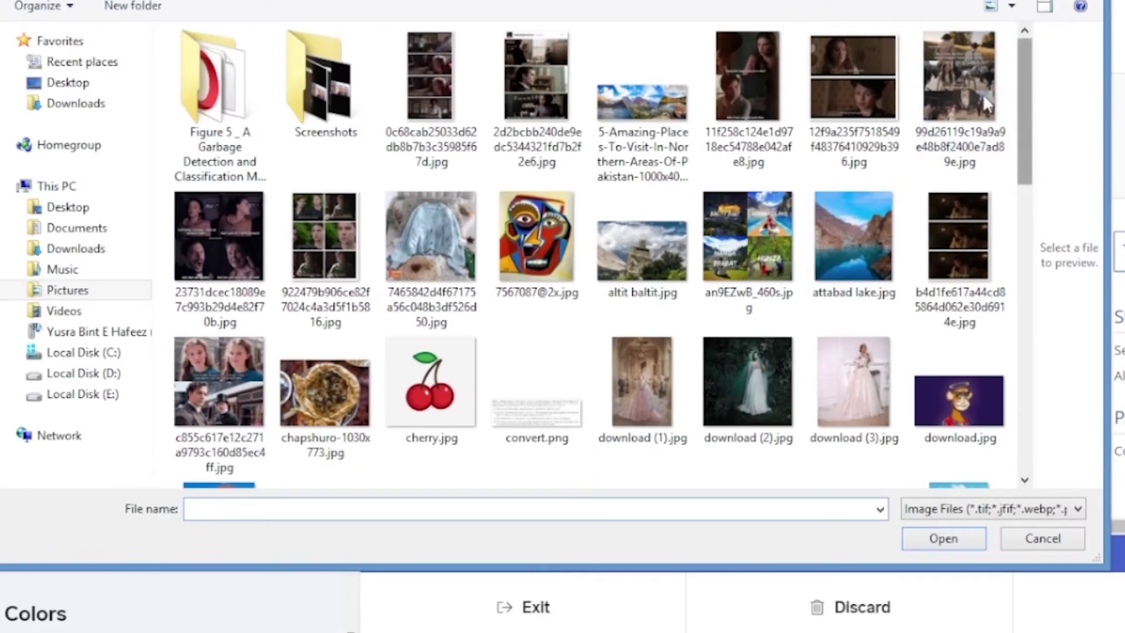
pyautogui.click(673, 101)
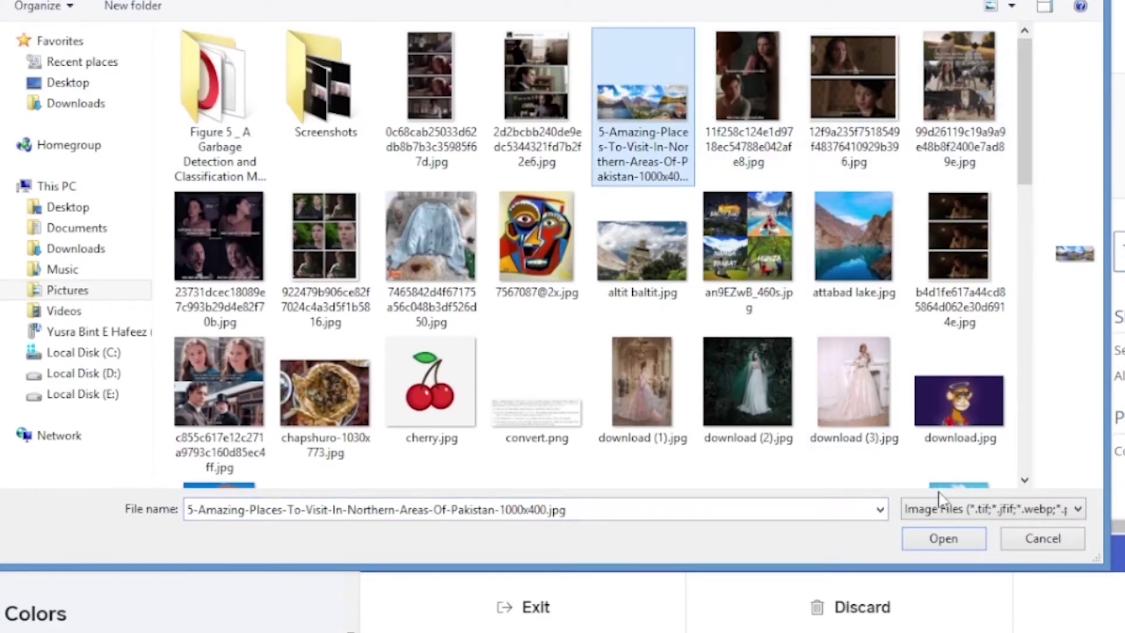
pyautogui.click(943, 538)
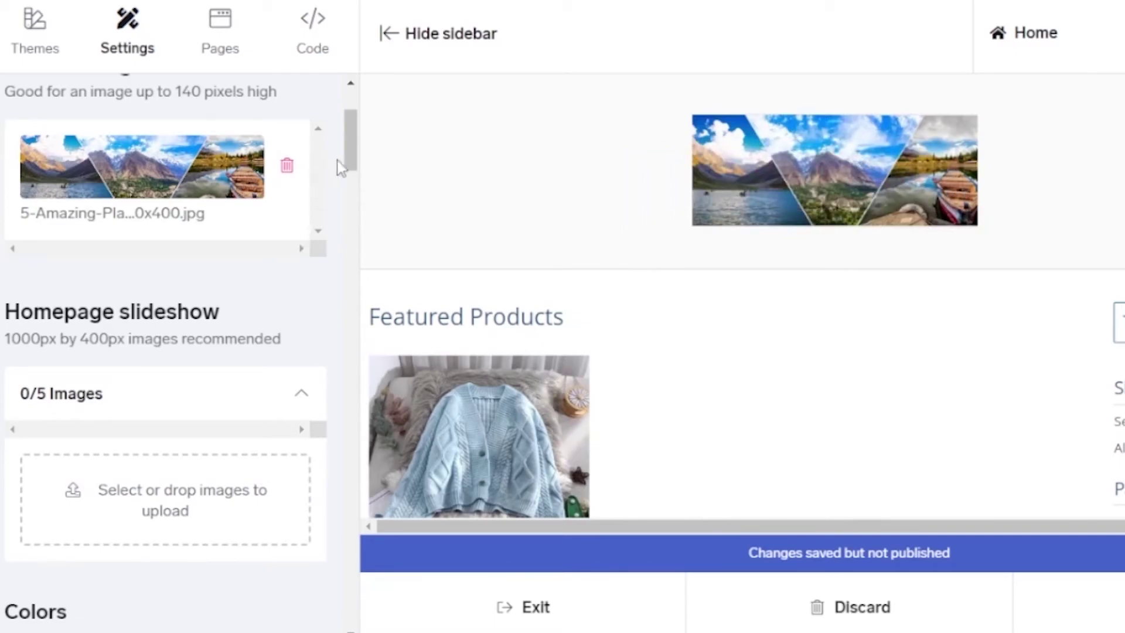
# Step: Delete the uploaded header image so the store name shows as text
pyautogui.moveTo(355, 160); pyautogui.dragTo(353, 136)
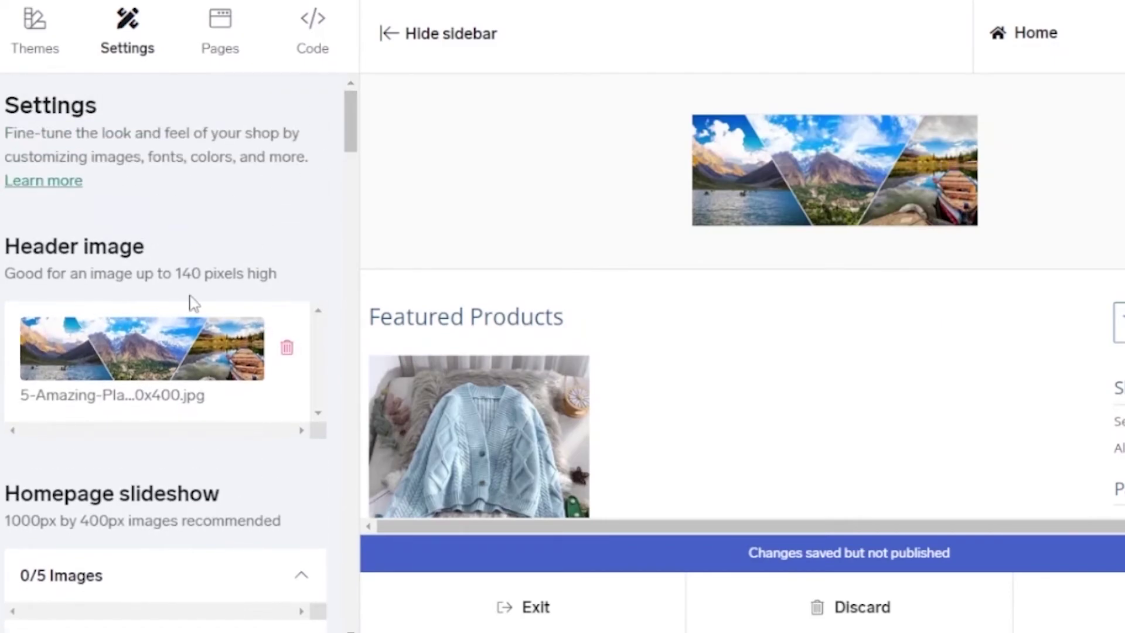
pyautogui.click(287, 350)
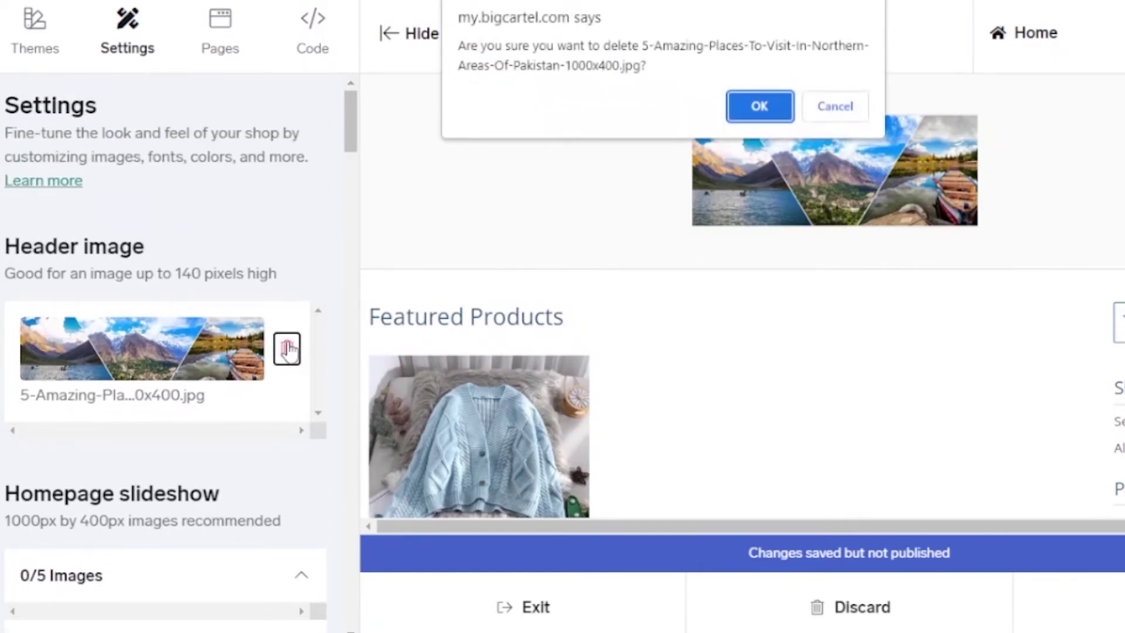
pyautogui.click(760, 108)
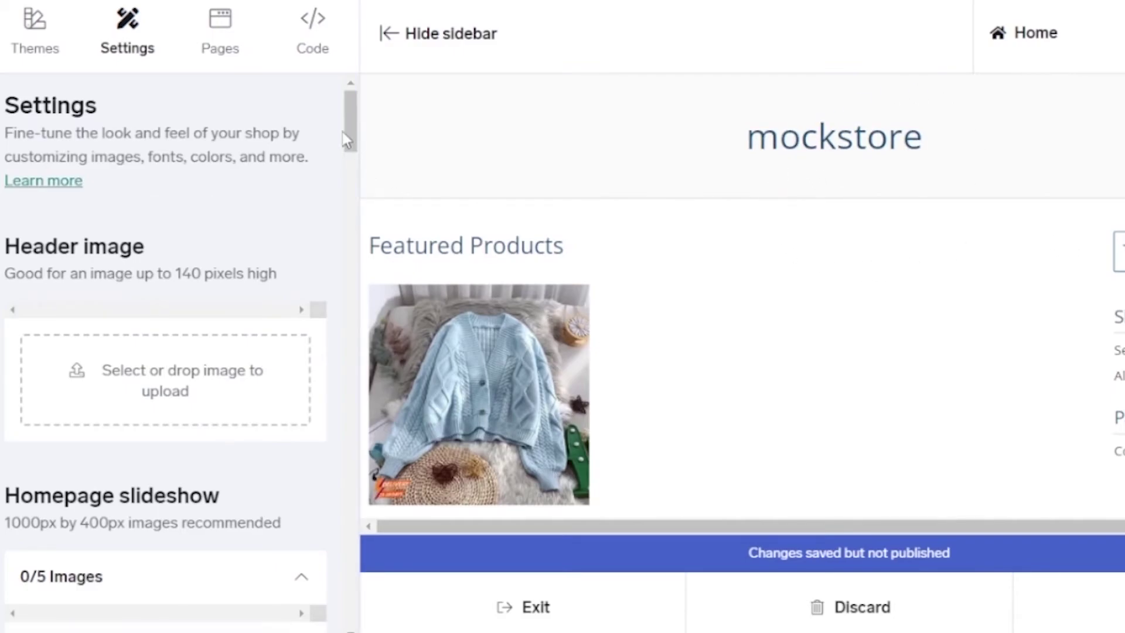
# Step: Upload download (1), (2) and (3).jpg to the homepage slideshow and check the preview
pyautogui.moveTo(351, 138); pyautogui.dragTo(351, 171)
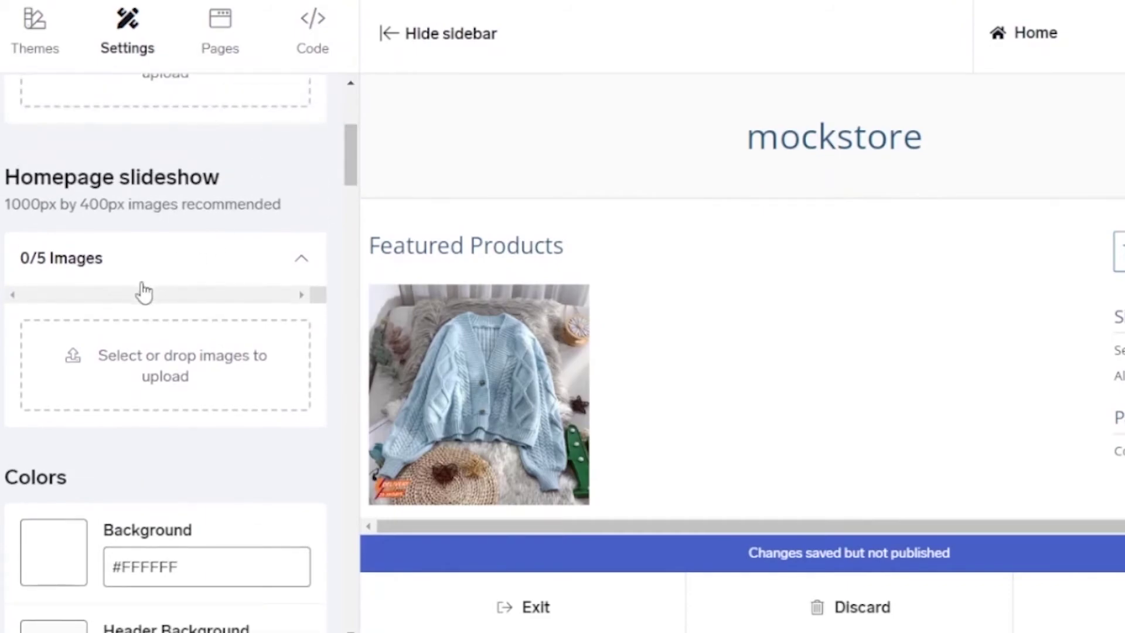
pyautogui.click(214, 367)
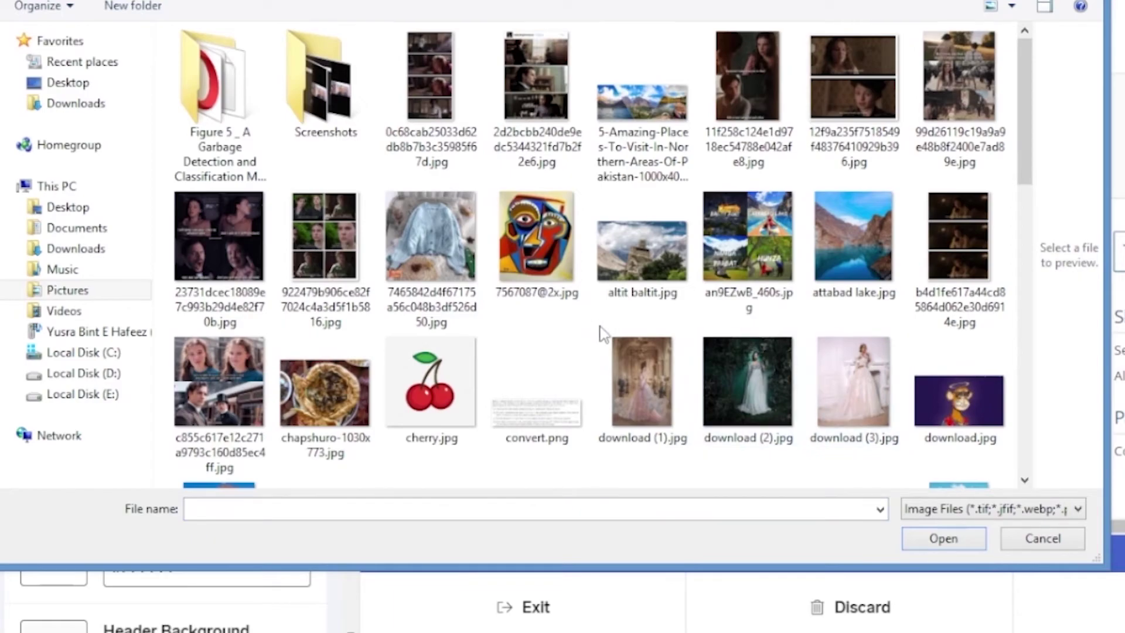
pyautogui.moveTo(599, 325); pyautogui.dragTo(860, 372)
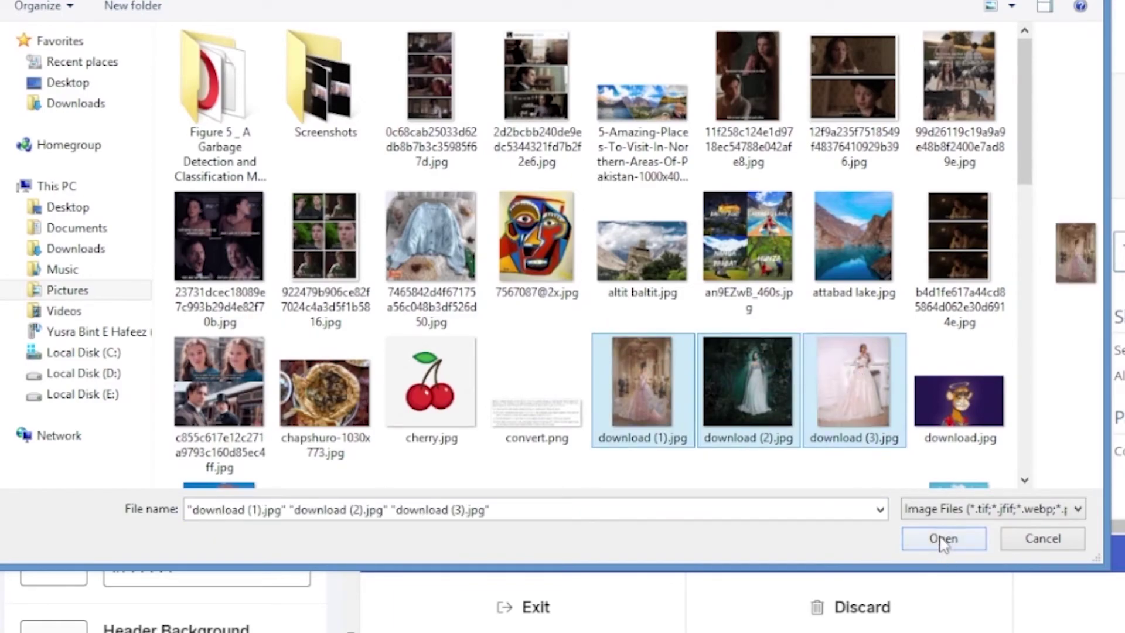
pyautogui.click(943, 539)
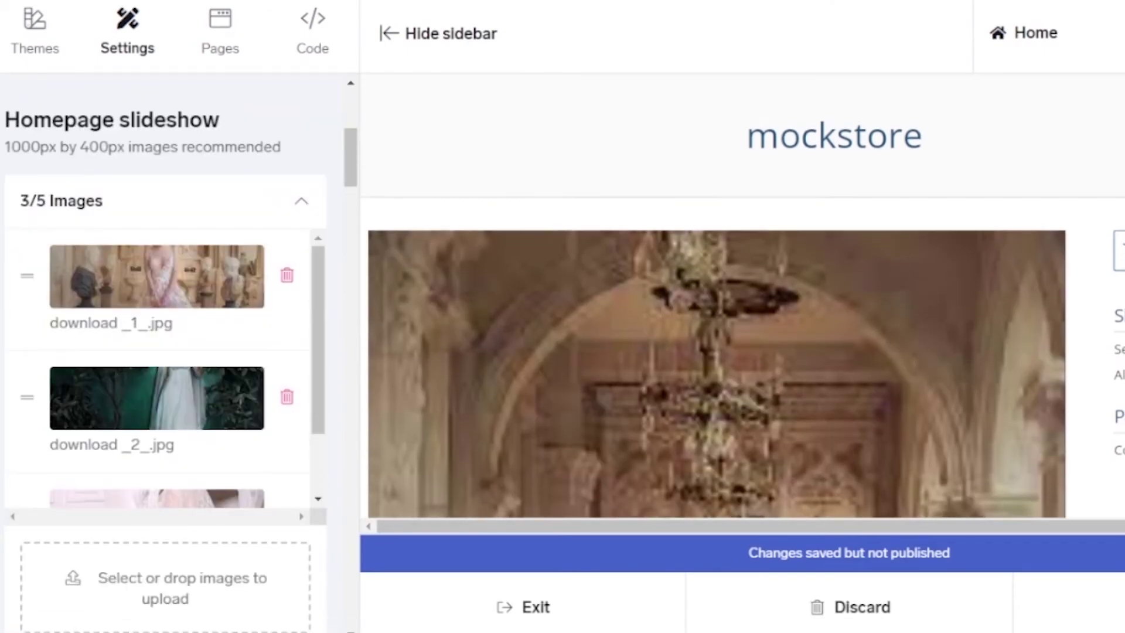
pyautogui.scroll(-10, 717, 295)
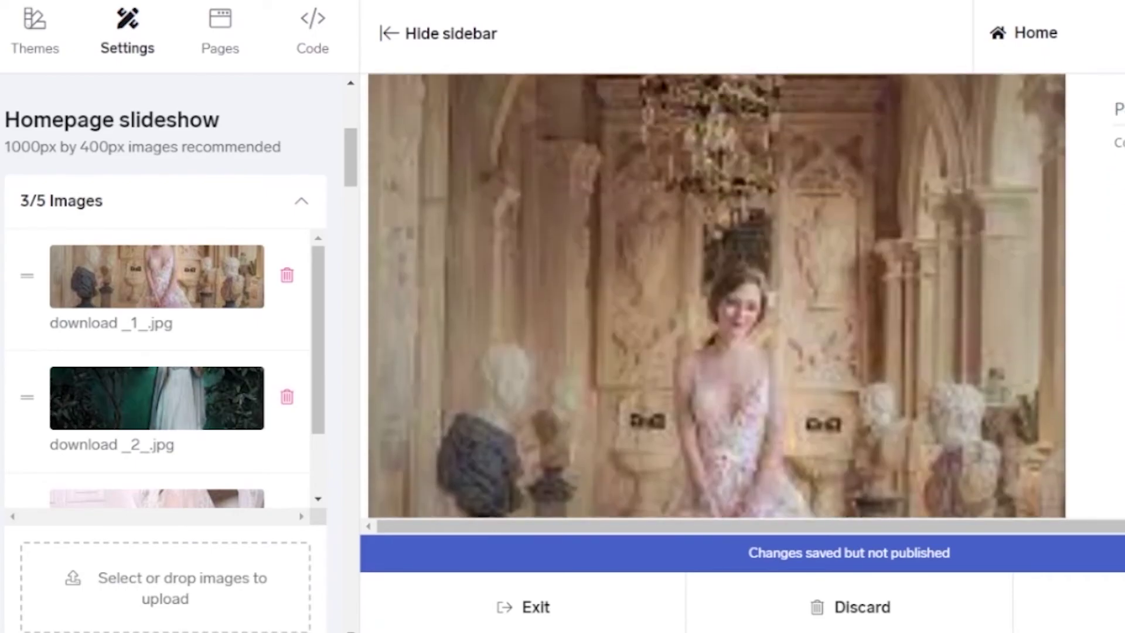
pyautogui.scroll(5, 1074, 334)
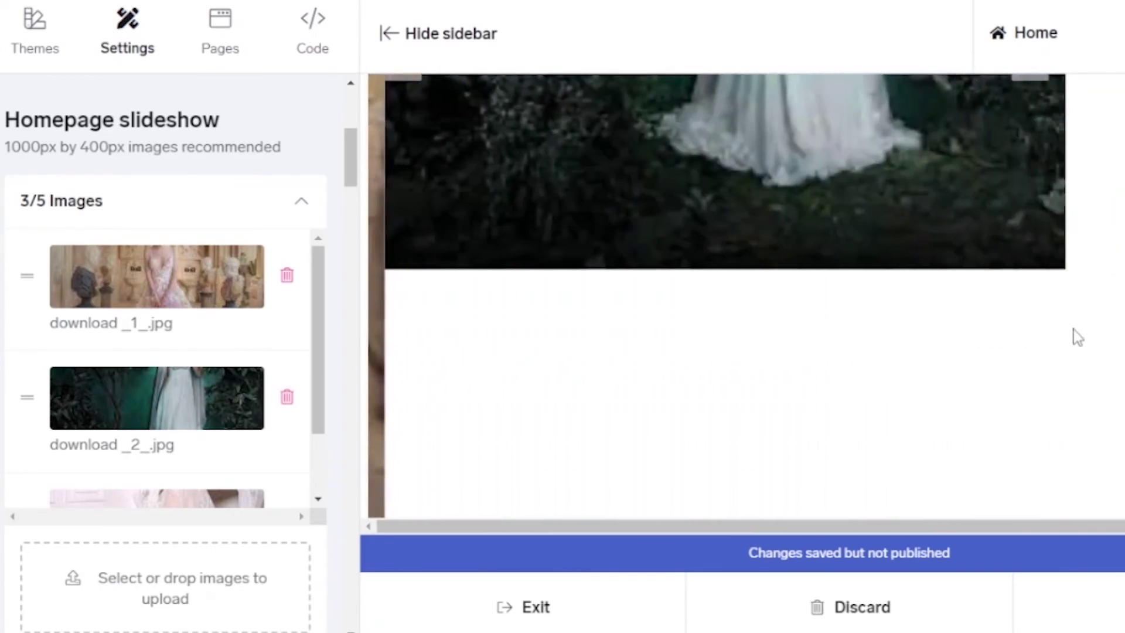
pyautogui.scroll(5, 717, 295)
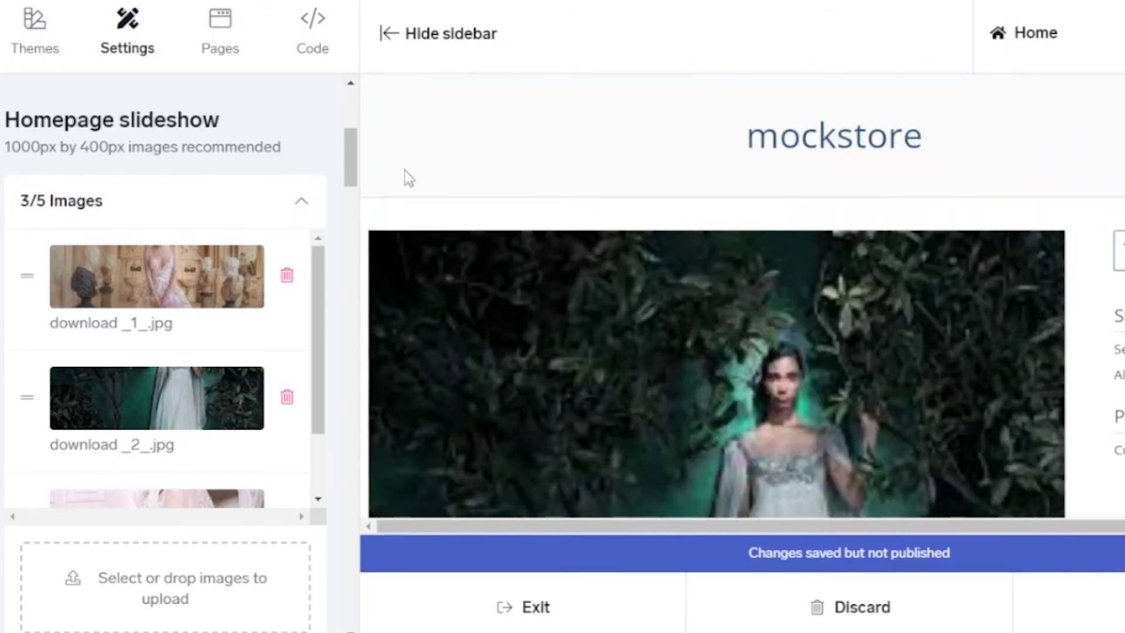
# Step: Move the store sidebar to the left and keep the header alignment at Center
pyautogui.moveTo(351, 156); pyautogui.dragTo(335, 341)
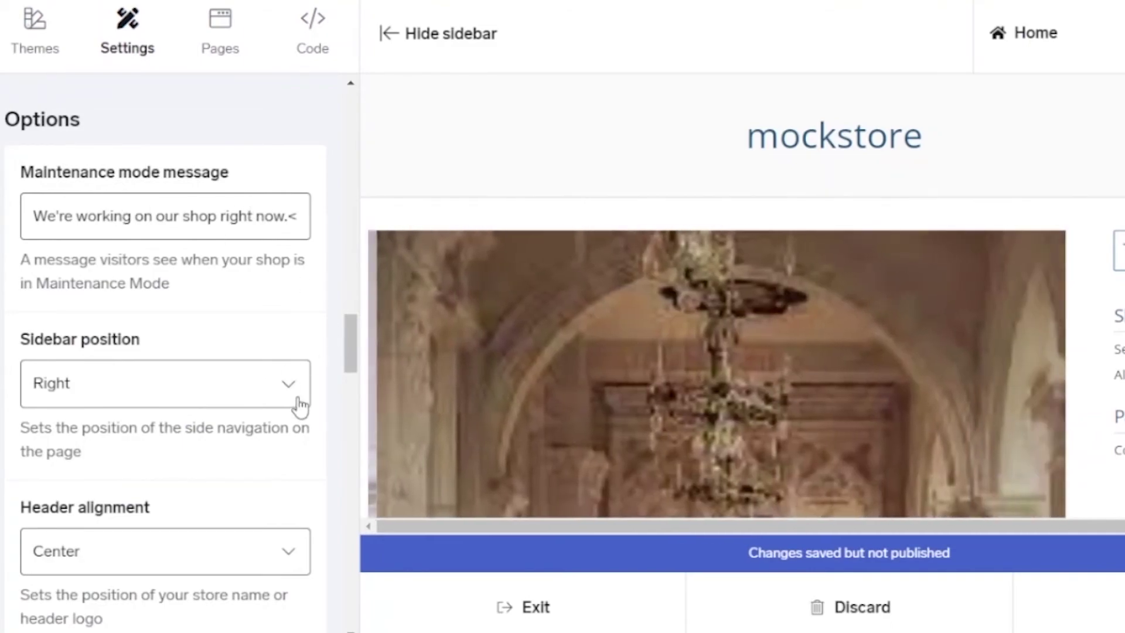
pyautogui.click(287, 385)
pyautogui.click(115, 419)
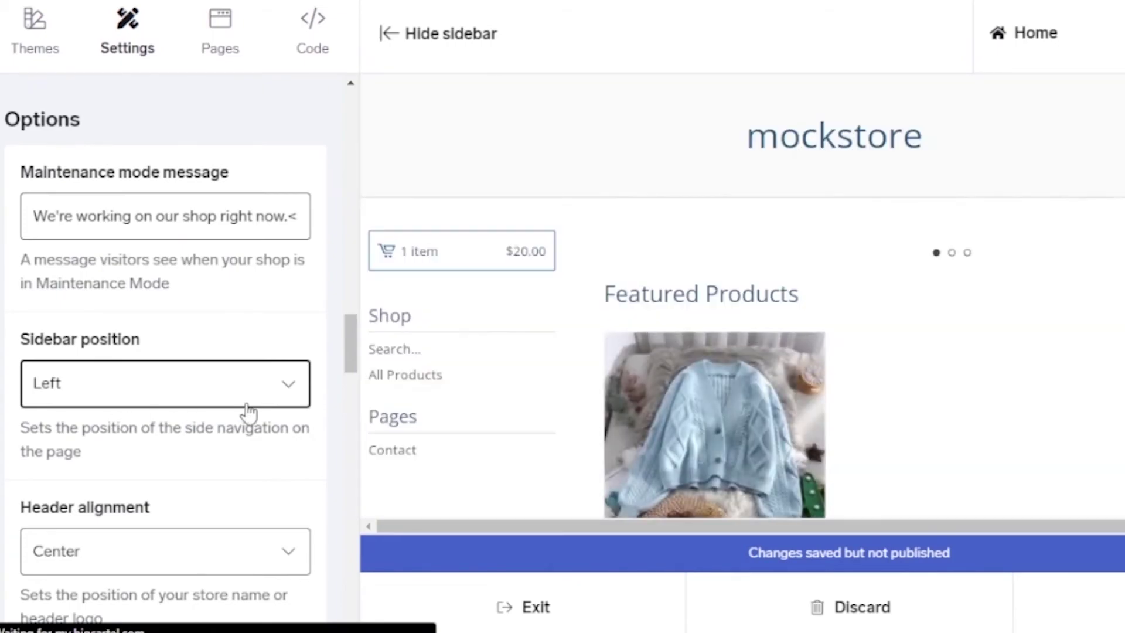
pyautogui.moveTo(342, 326); pyautogui.dragTo(359, 362)
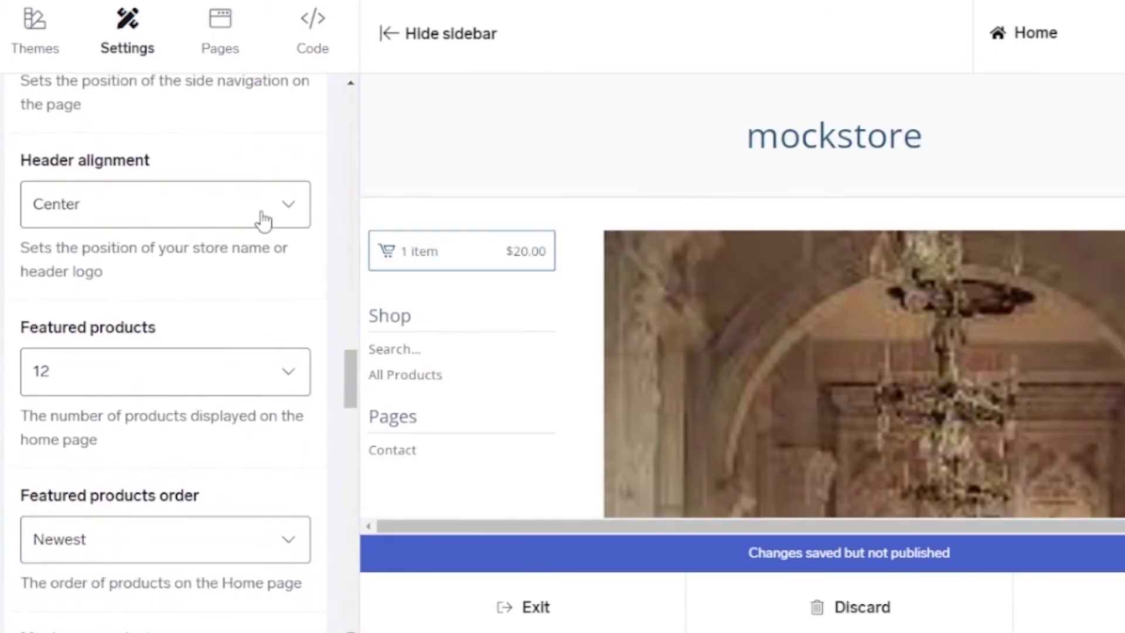
pyautogui.click(283, 215)
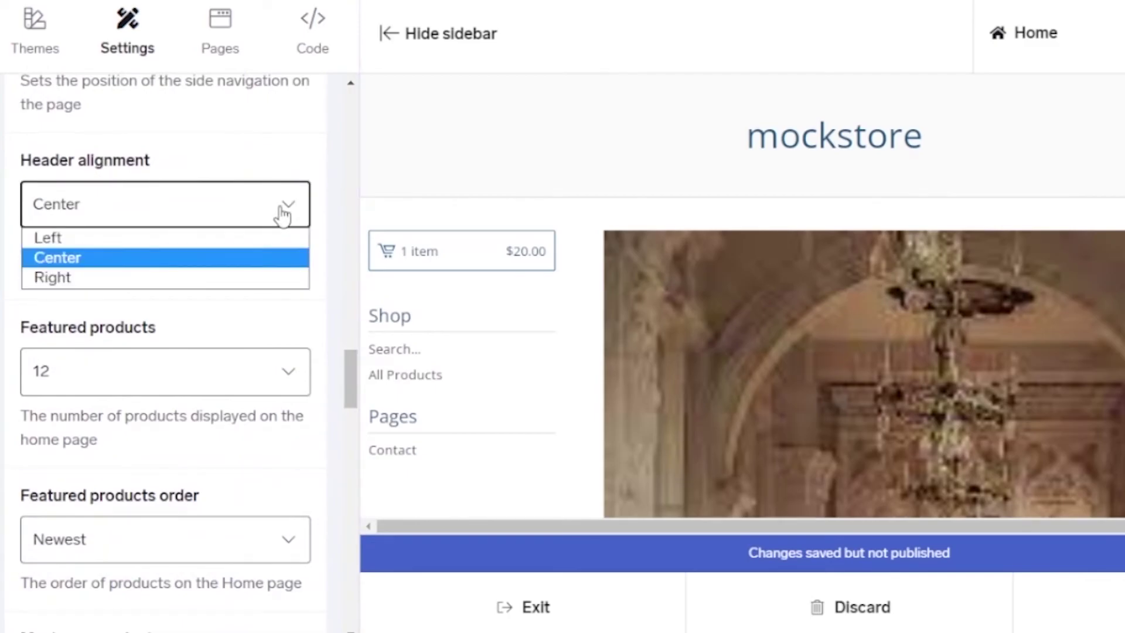
pyautogui.click(89, 281)
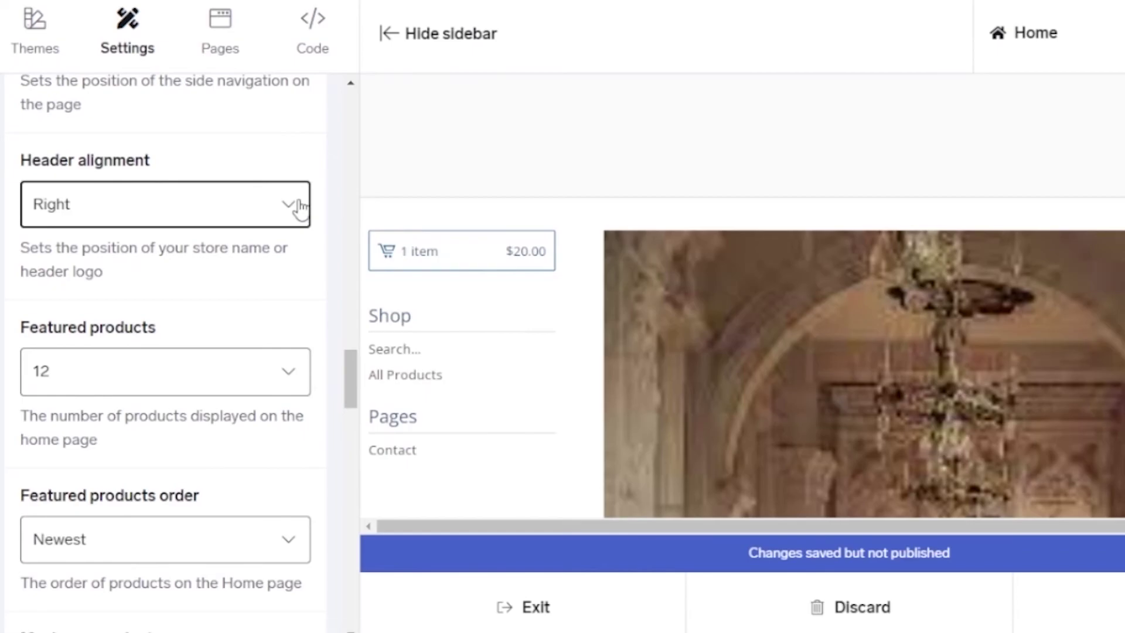
pyautogui.click(299, 208)
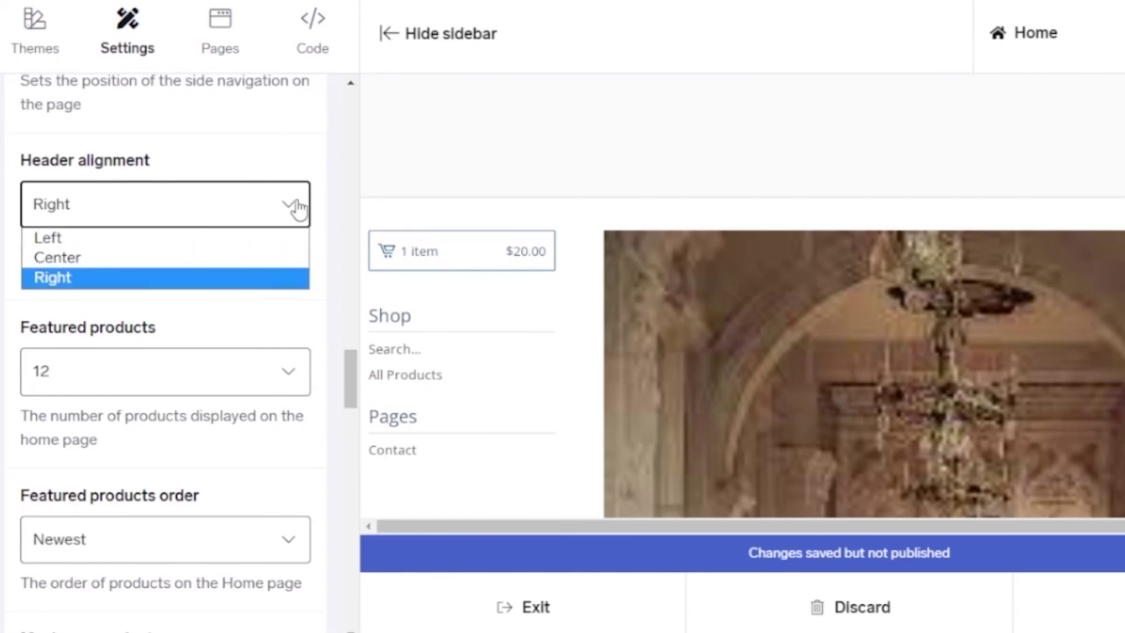
pyautogui.click(141, 265)
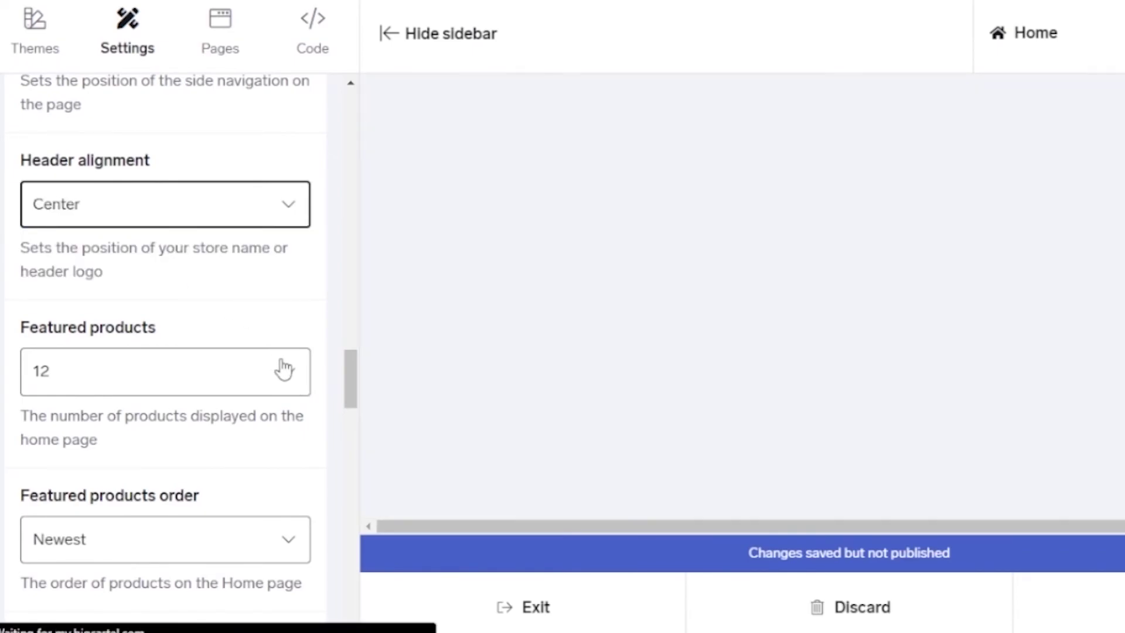
# Step: Show 10 featured products and set product grid images to Fit to square
pyautogui.click(283, 369)
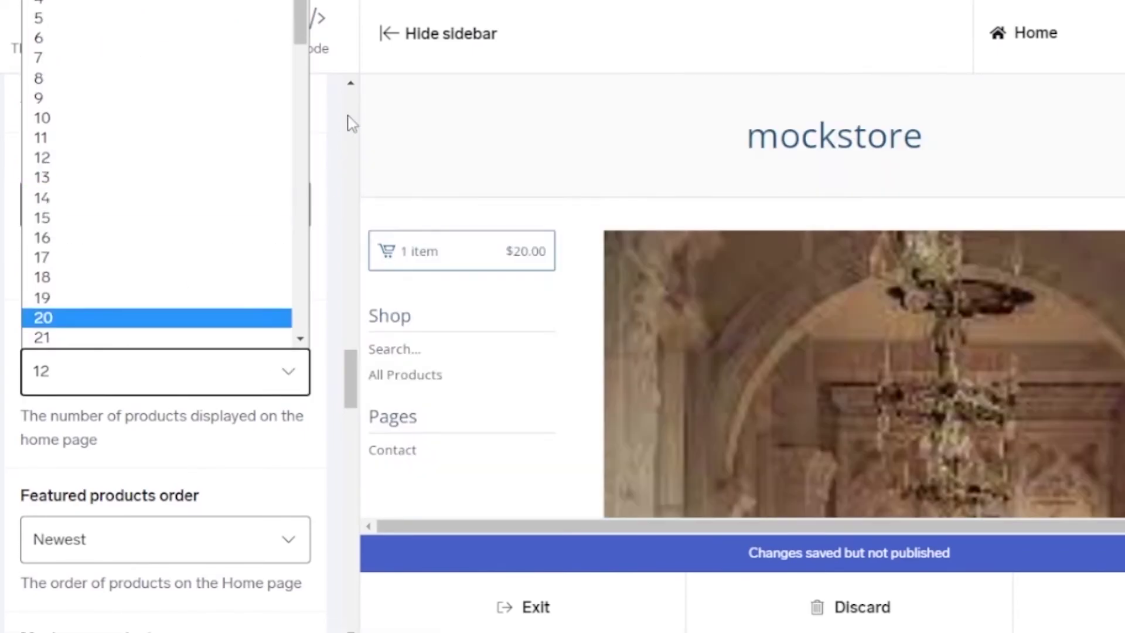
pyautogui.click(125, 118)
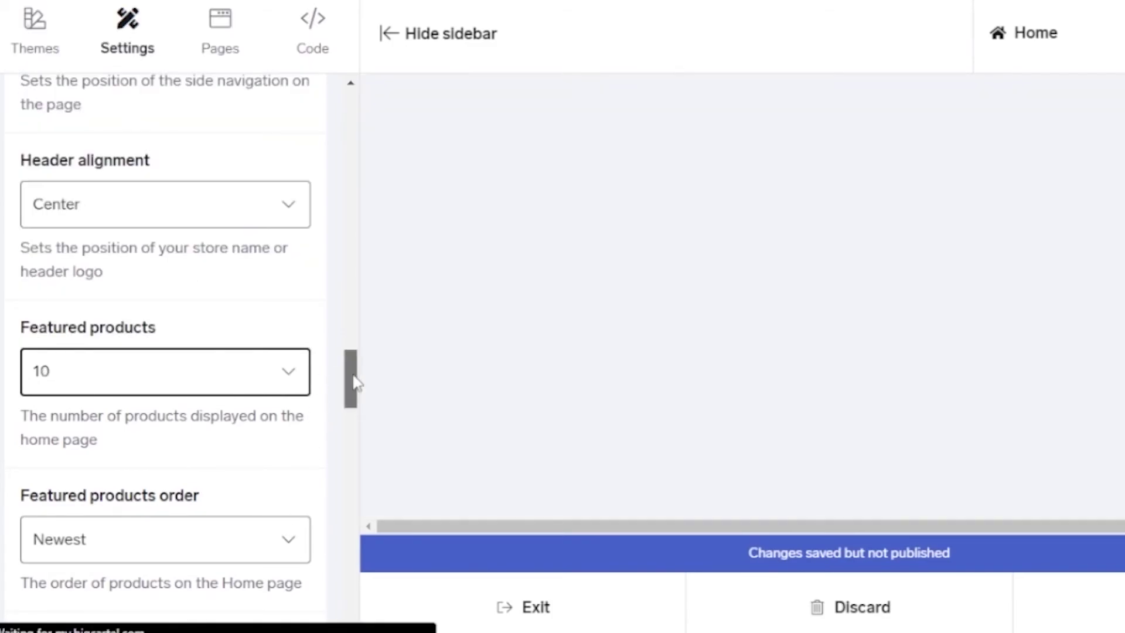
pyautogui.moveTo(352, 380); pyautogui.dragTo(352, 418)
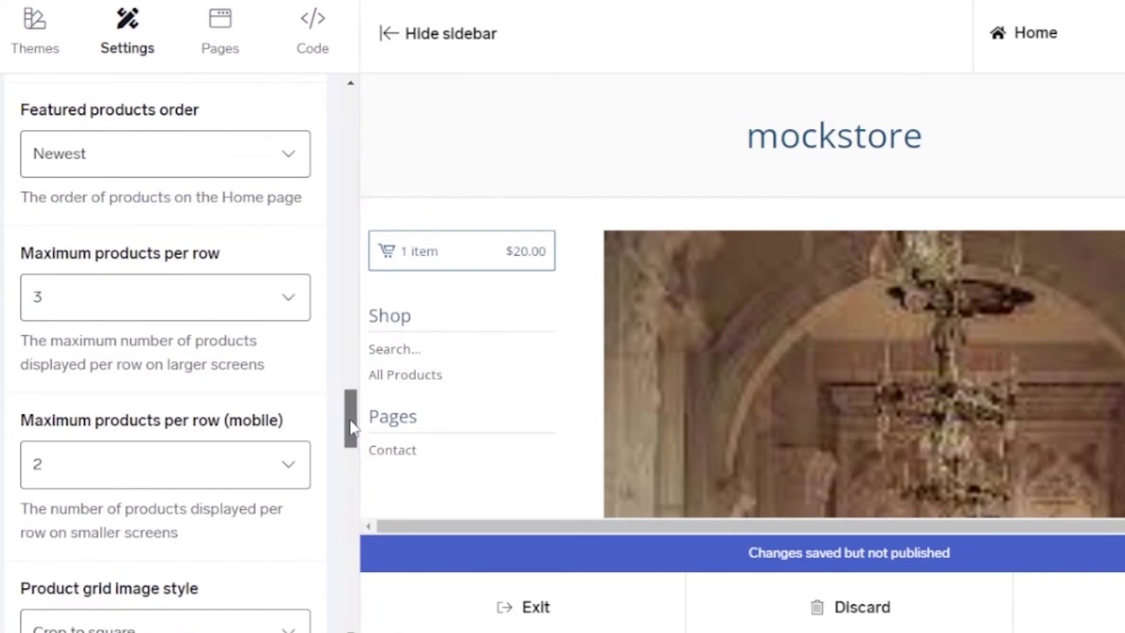
pyautogui.moveTo(352, 428); pyautogui.dragTo(351, 472)
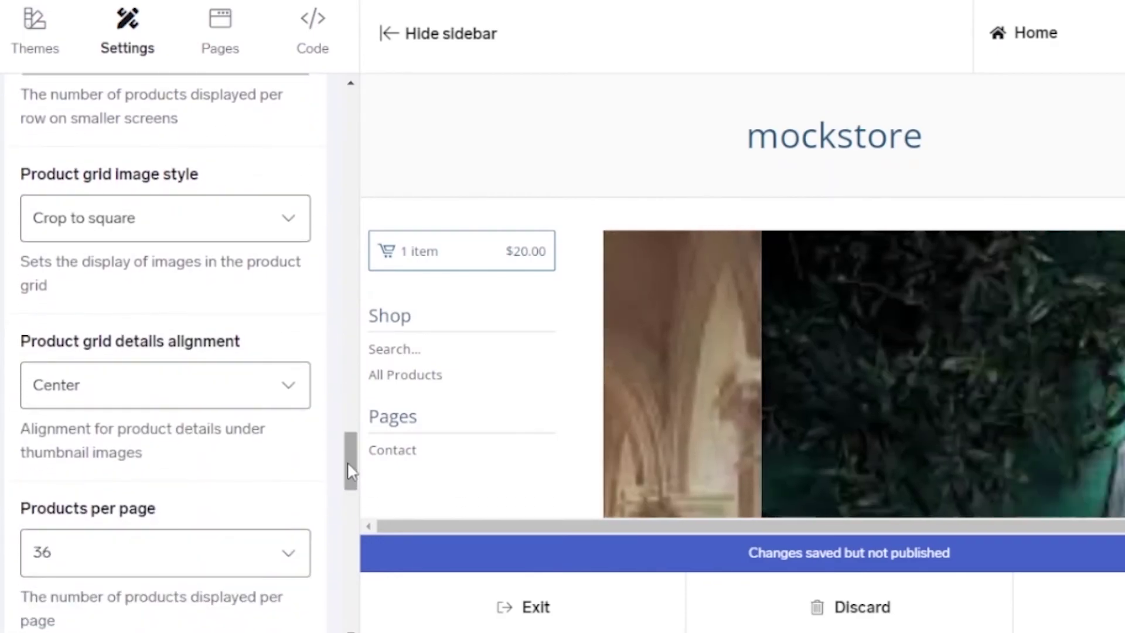
pyautogui.click(280, 228)
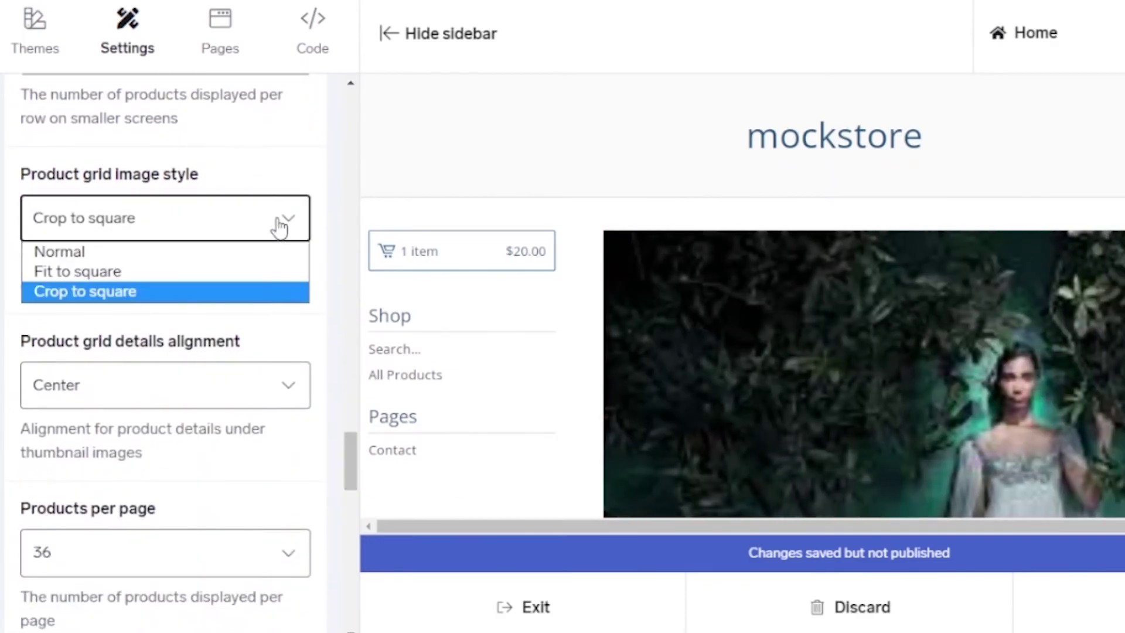
pyautogui.click(143, 272)
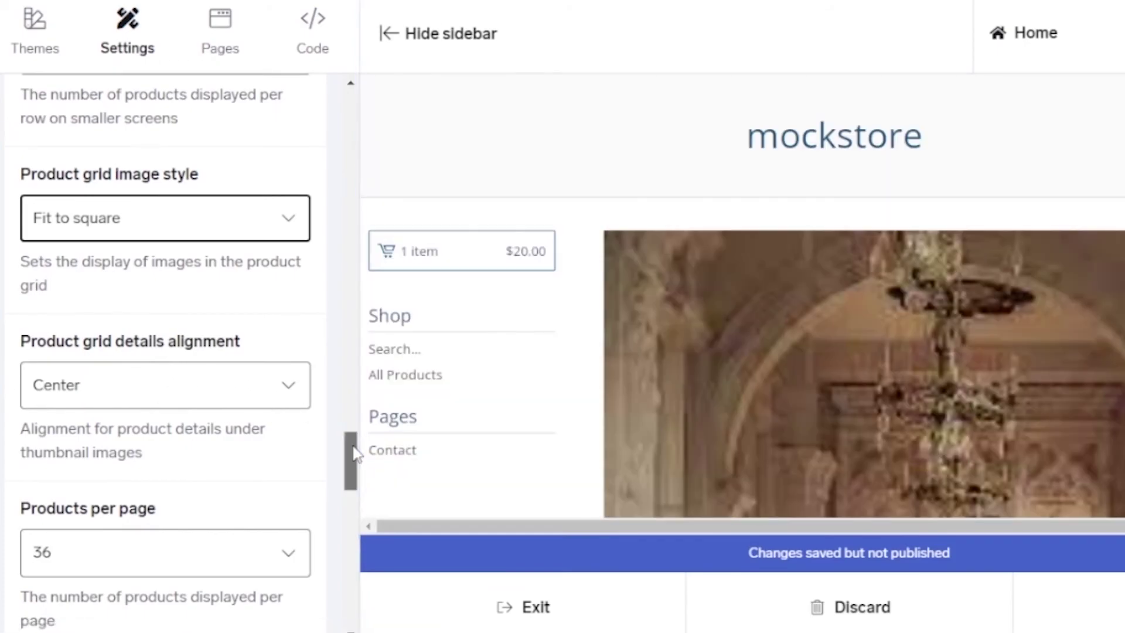
# Step: Scroll the Settings sidebar past the price display, search and empty social URL fields
pyautogui.moveTo(350, 455); pyautogui.dragTo(328, 573)
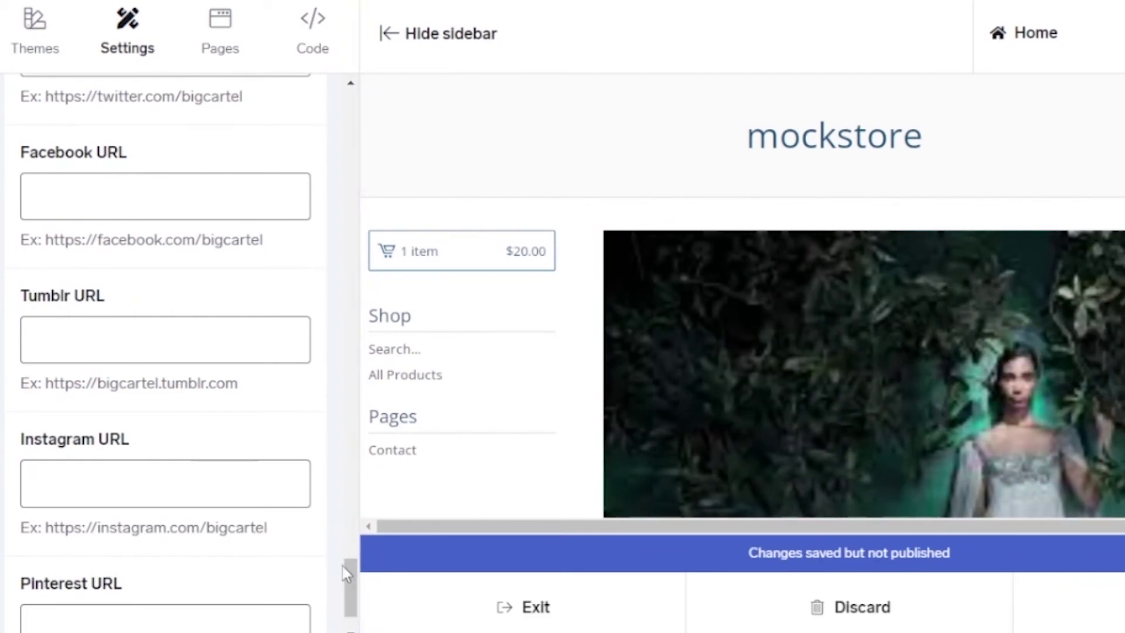
pyautogui.moveTo(343, 575); pyautogui.dragTo(352, 610)
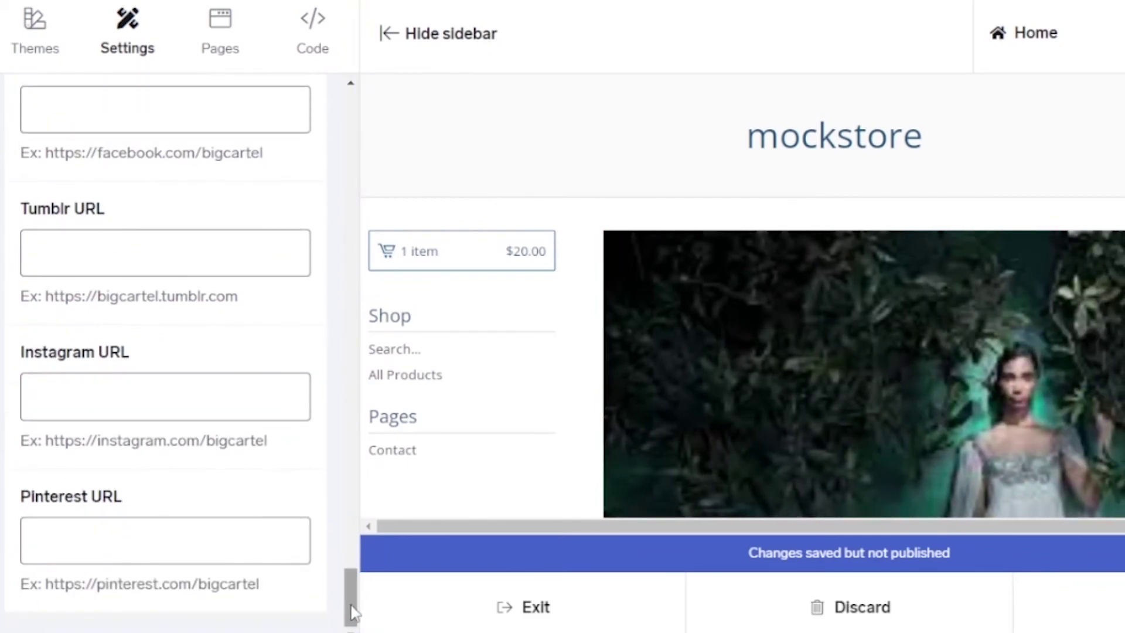
# Step: In the Pages tab, add a new custom page named 'contact us'
pyautogui.click(227, 46)
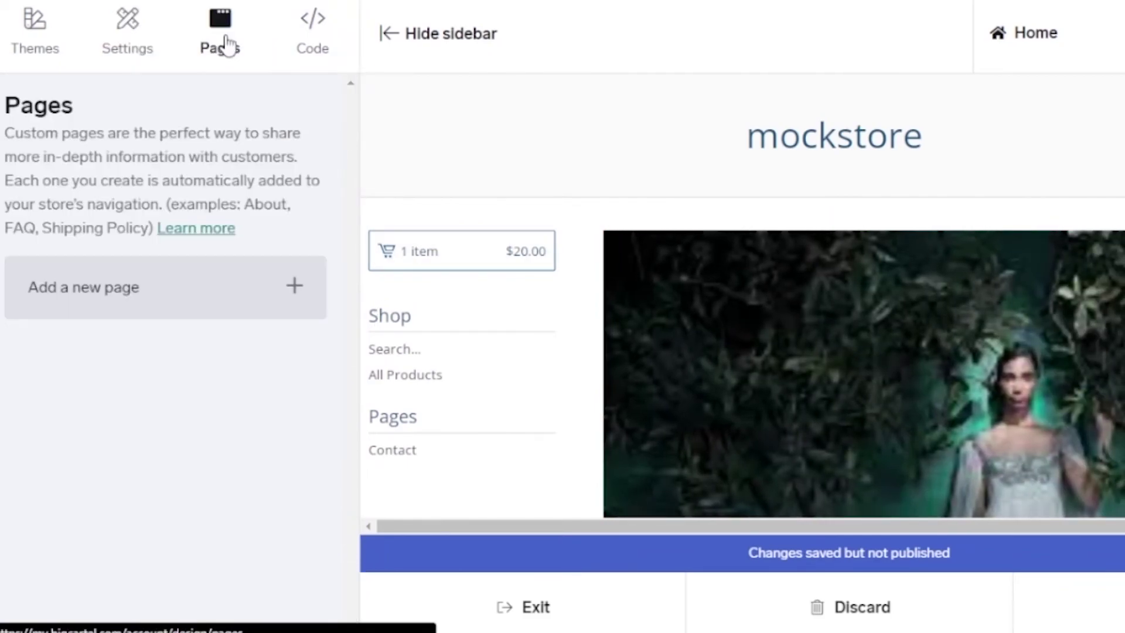
pyautogui.click(274, 287)
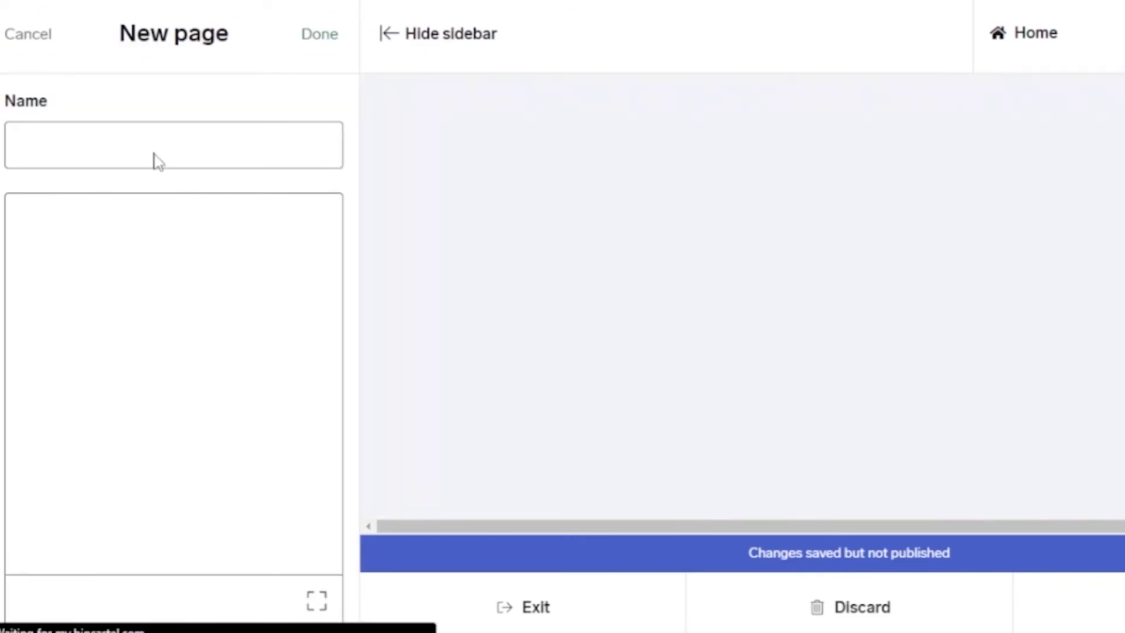
pyautogui.click(156, 153)
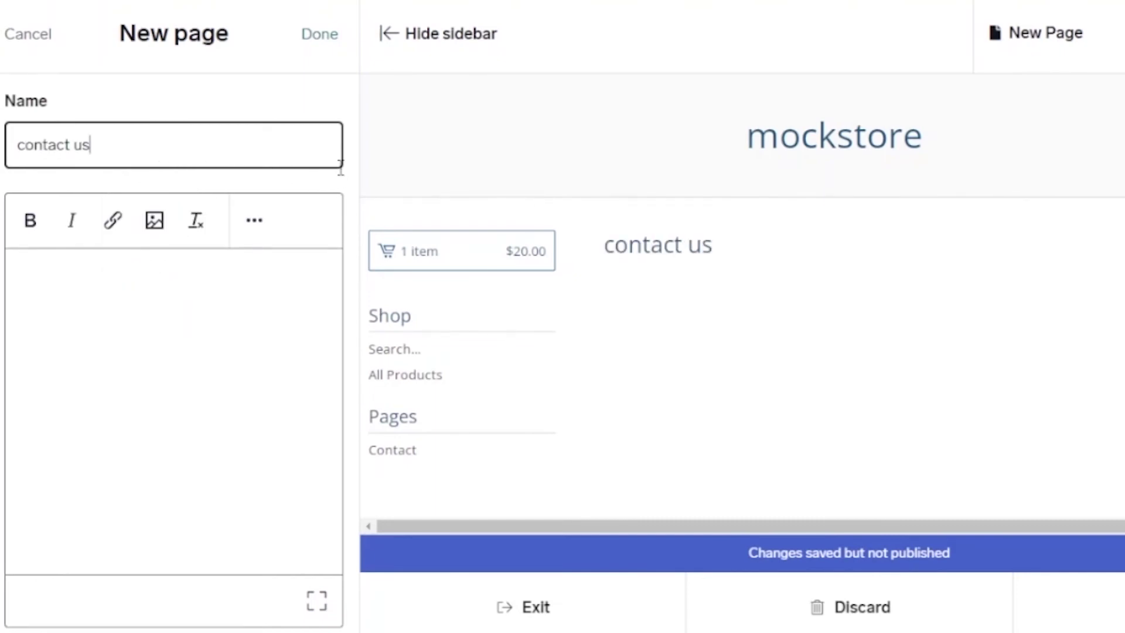
pyautogui.click(332, 35)
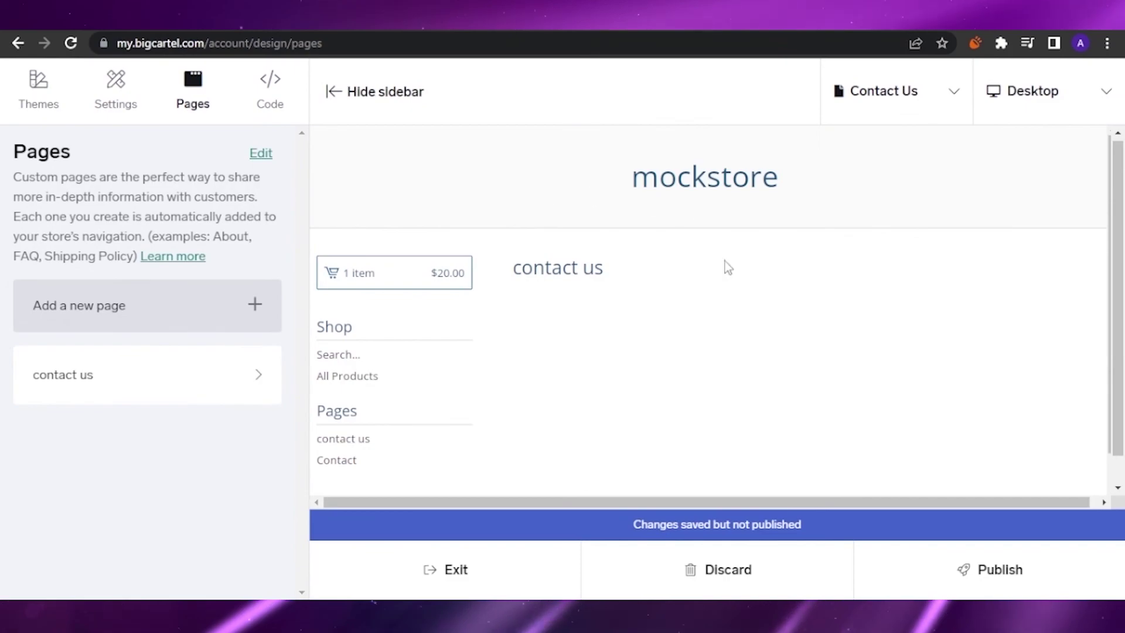
# Step: View the preview's page list, the theme Code section with default CSS, and the device list
pyautogui.click(937, 114)
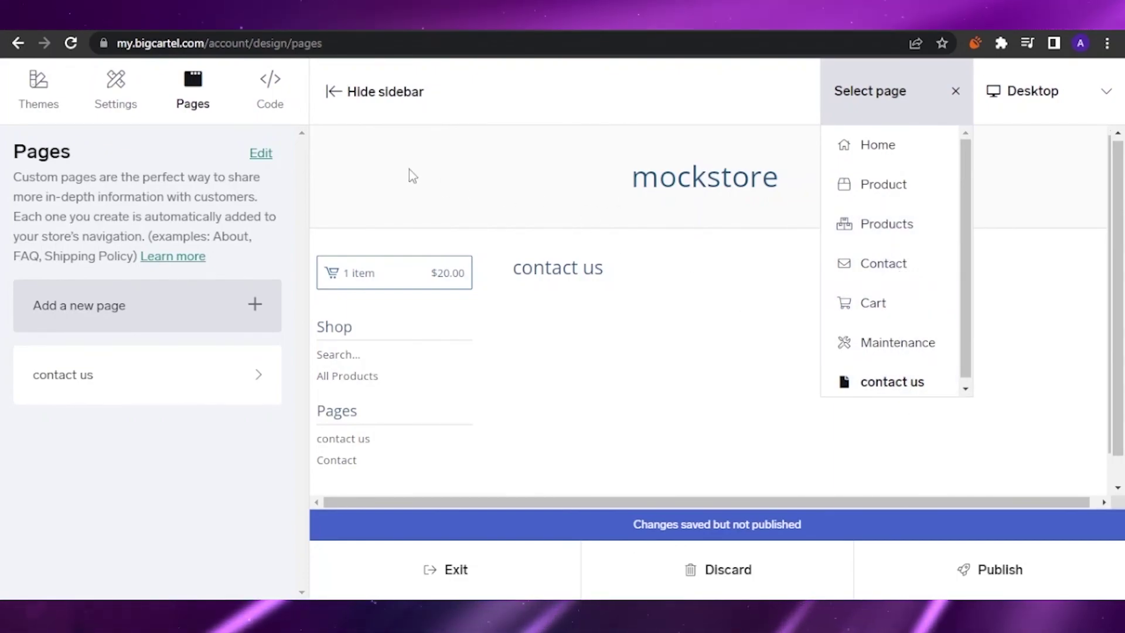
pyautogui.click(283, 106)
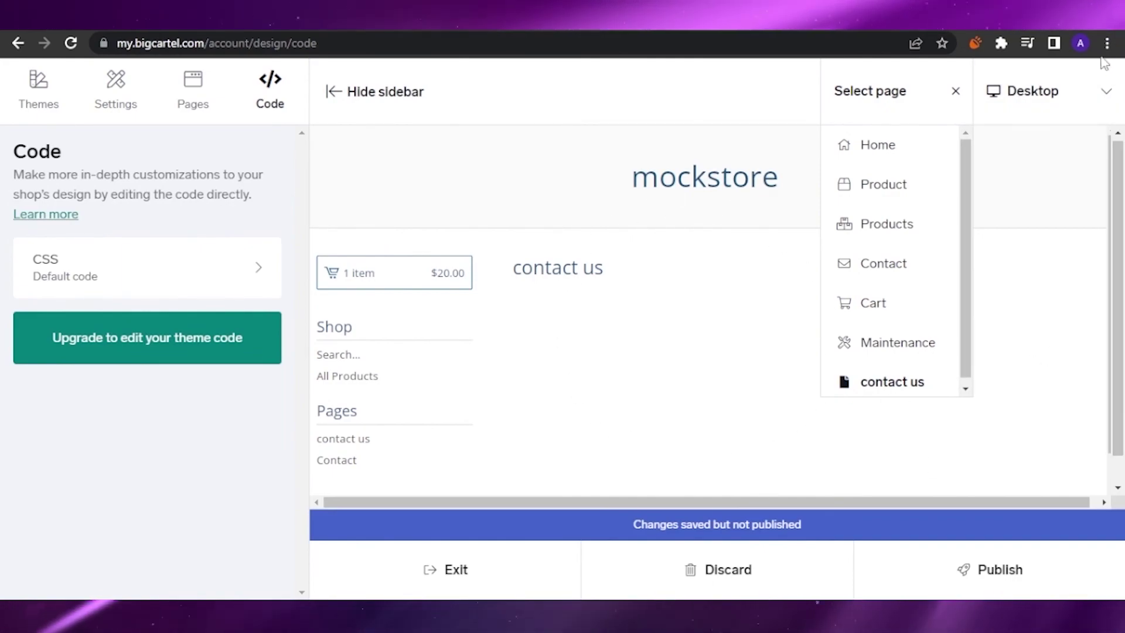
pyautogui.click(1112, 93)
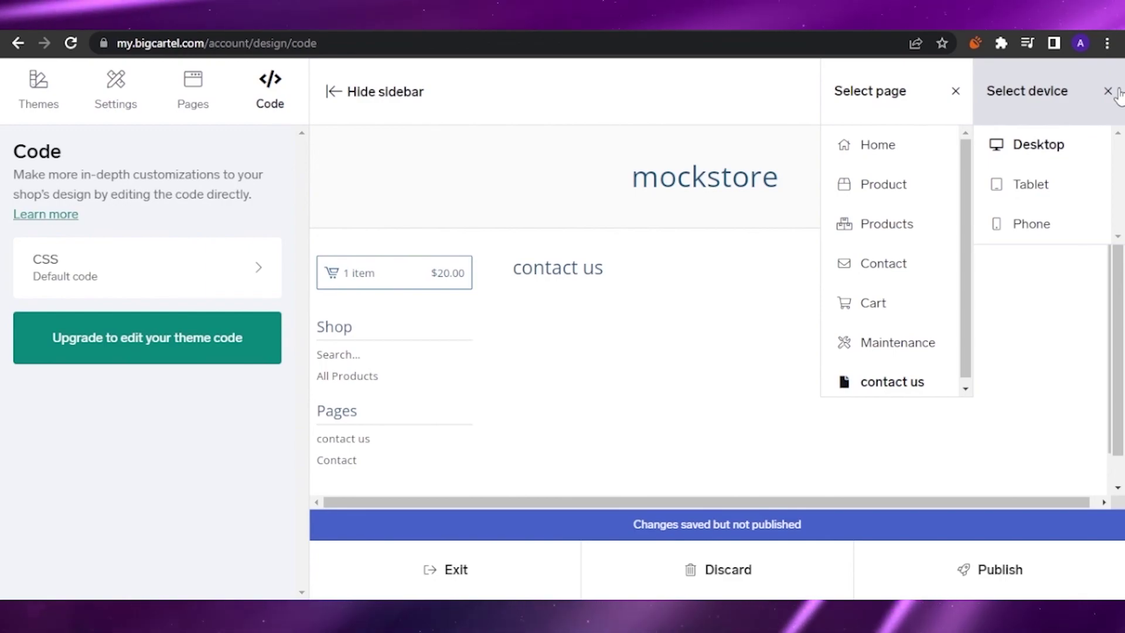